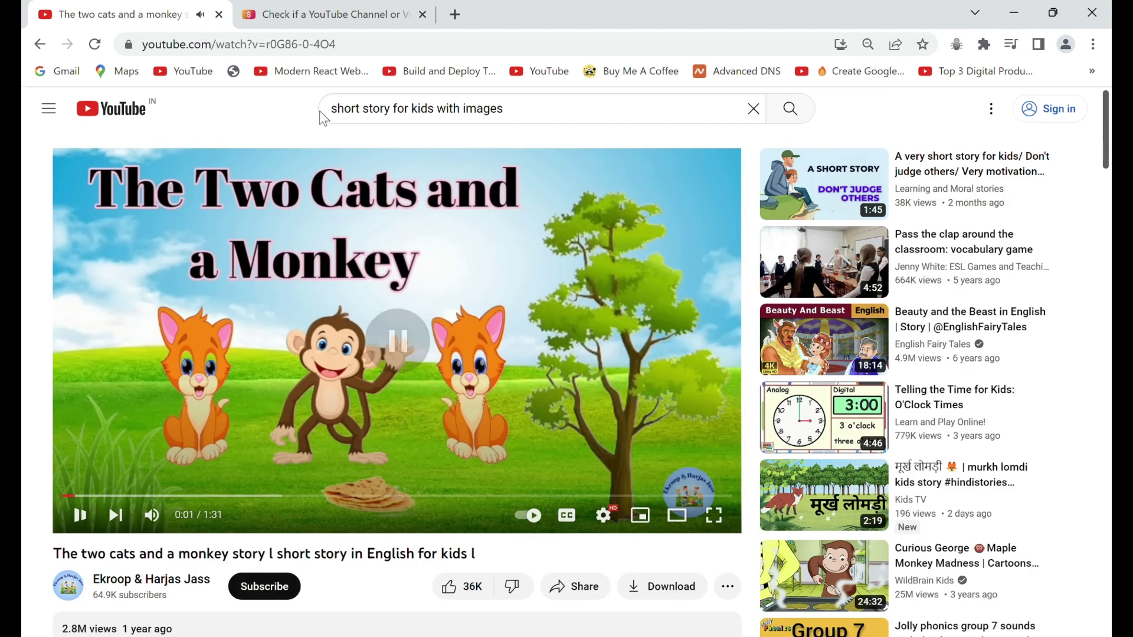
# - Select and copy the Two Cats and a Monkey video's URL
pyautogui.click(359, 46)
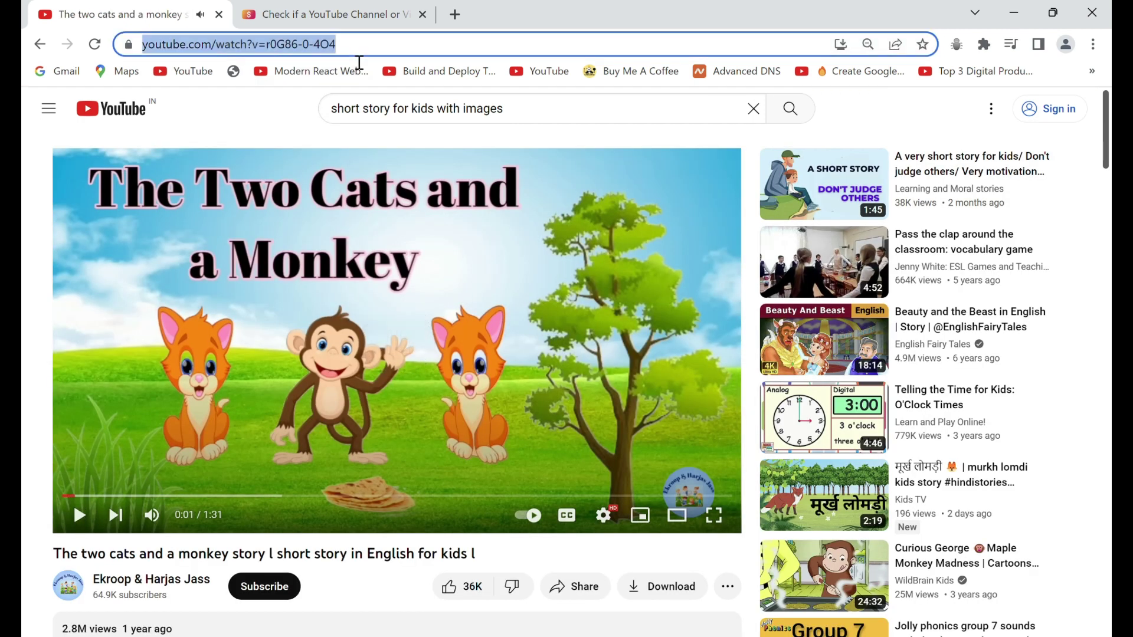
# - Paste the Two Cats and a Monkey link into the monetization checker and submit it
pyautogui.click(328, 14)
pyautogui.click(318, 467)
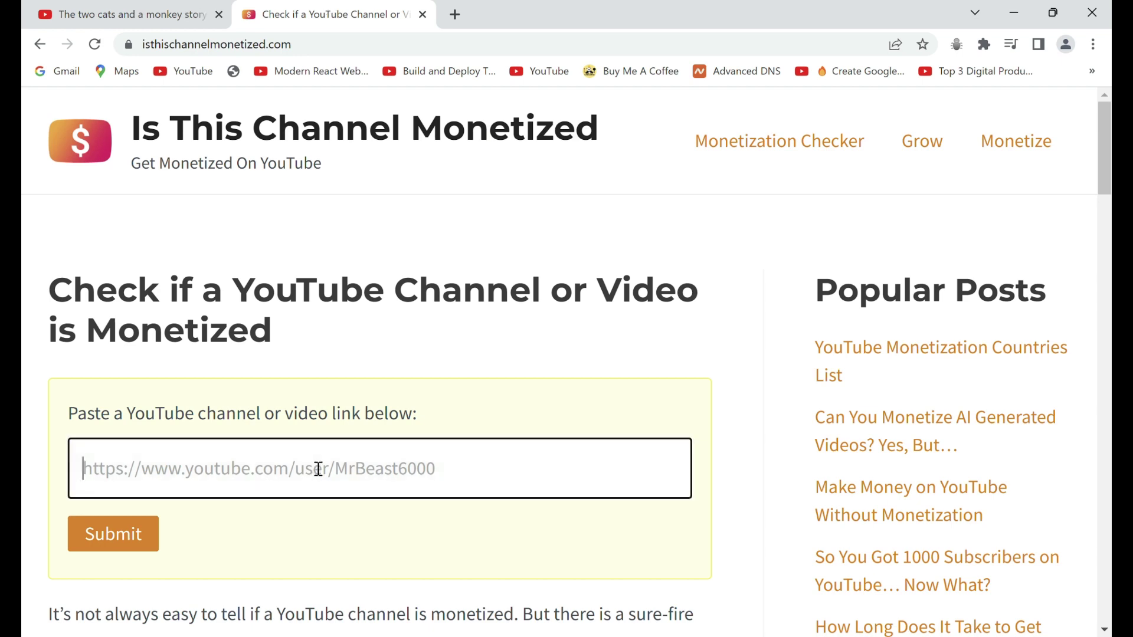
pyautogui.write('https://www.youtube.com/watch?v=r0G86-0-4O4')
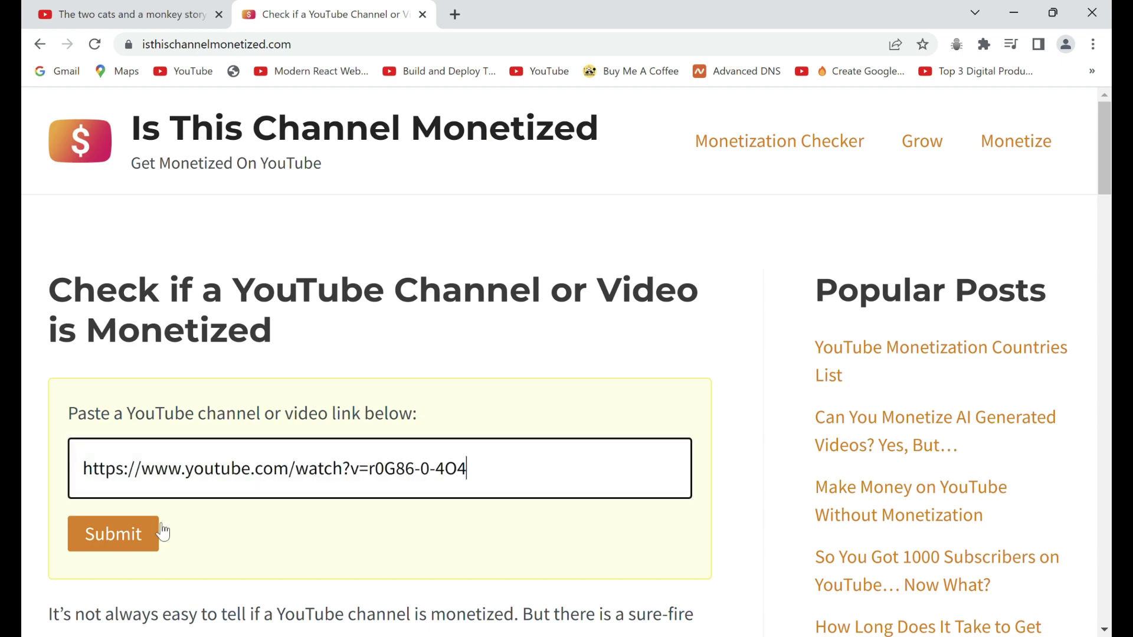
pyautogui.click(136, 536)
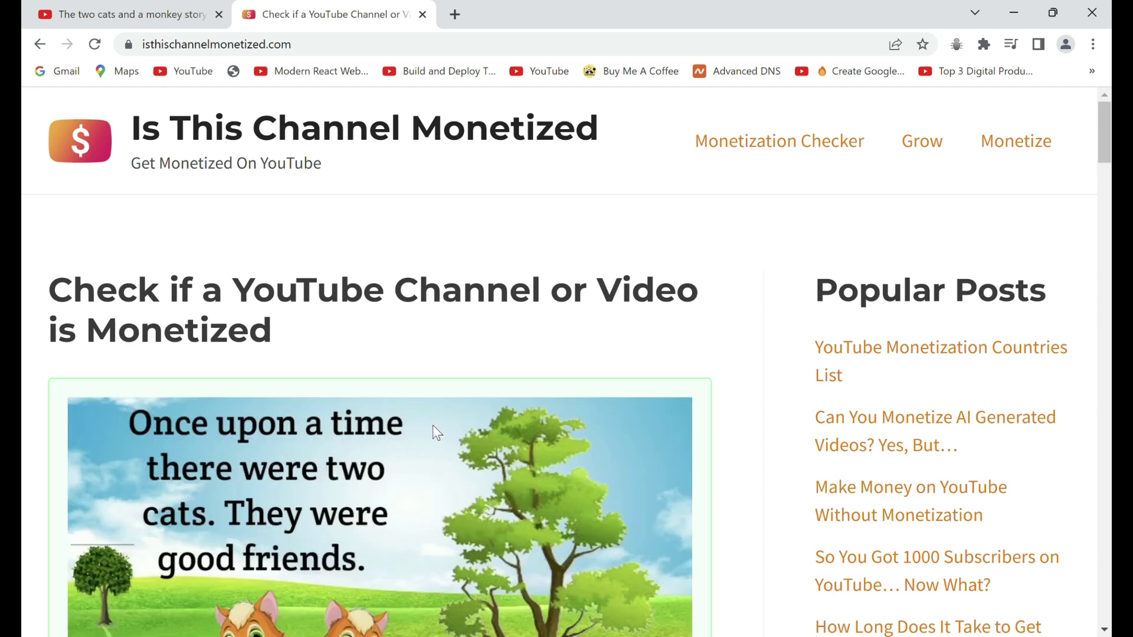
pyautogui.scroll(-2, 433, 425)
pyautogui.scroll(-1, 433, 425)
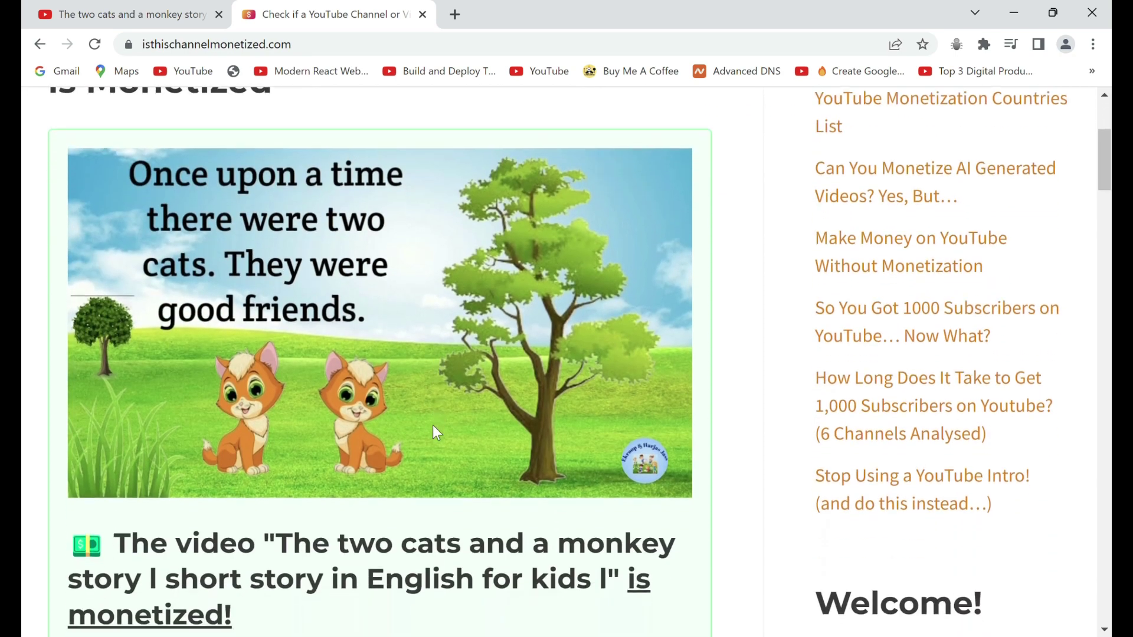
pyautogui.scroll(-2, 433, 425)
pyautogui.scroll(-1, 433, 425)
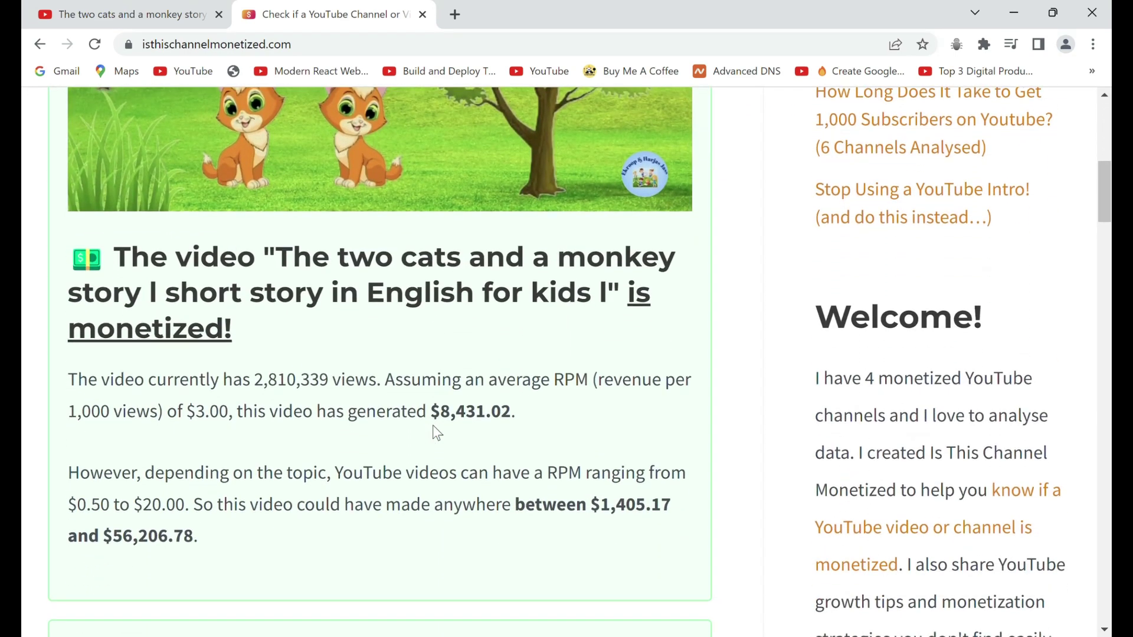
pyautogui.scroll(-1, 433, 425)
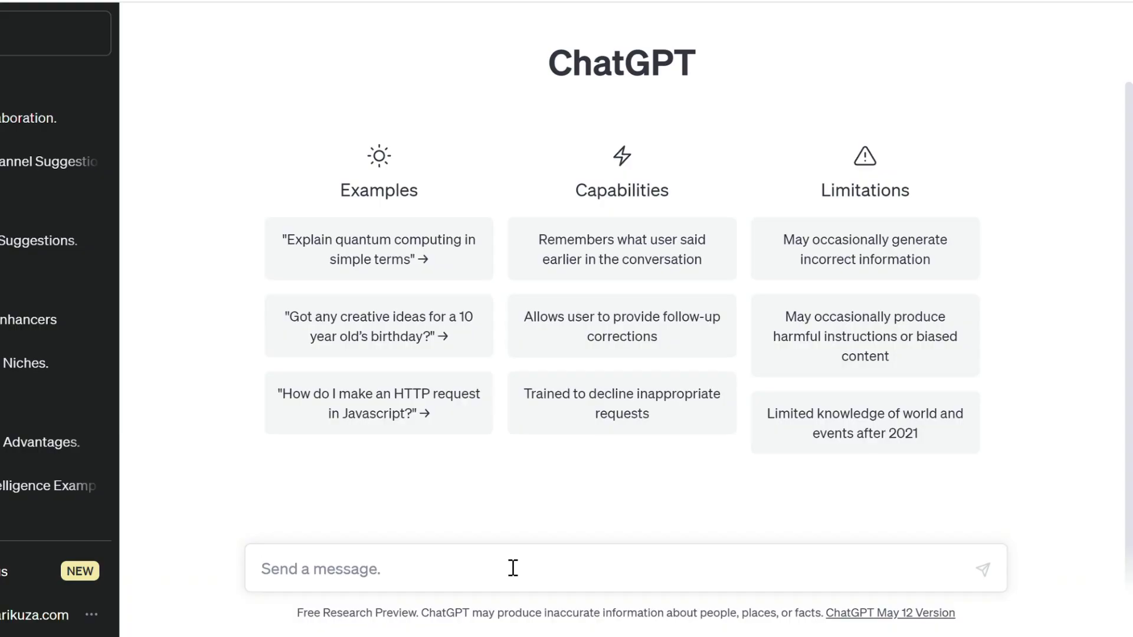
pyautogui.write('Wrte a short story of about ')
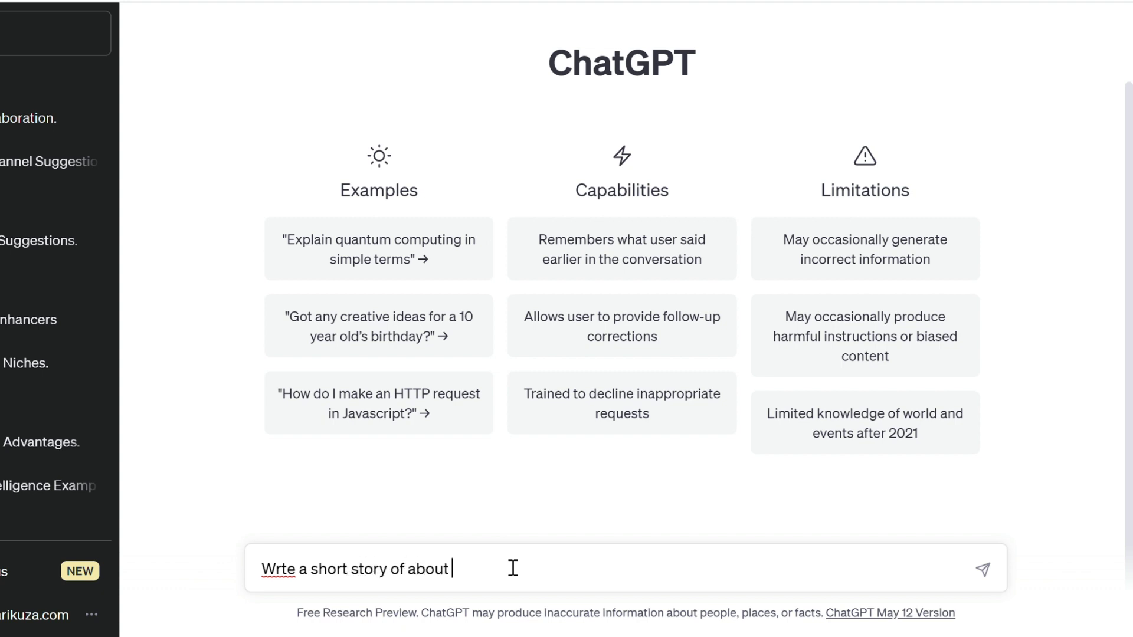
pyautogui.write('30 seconds about a small boy with a moral at the end')
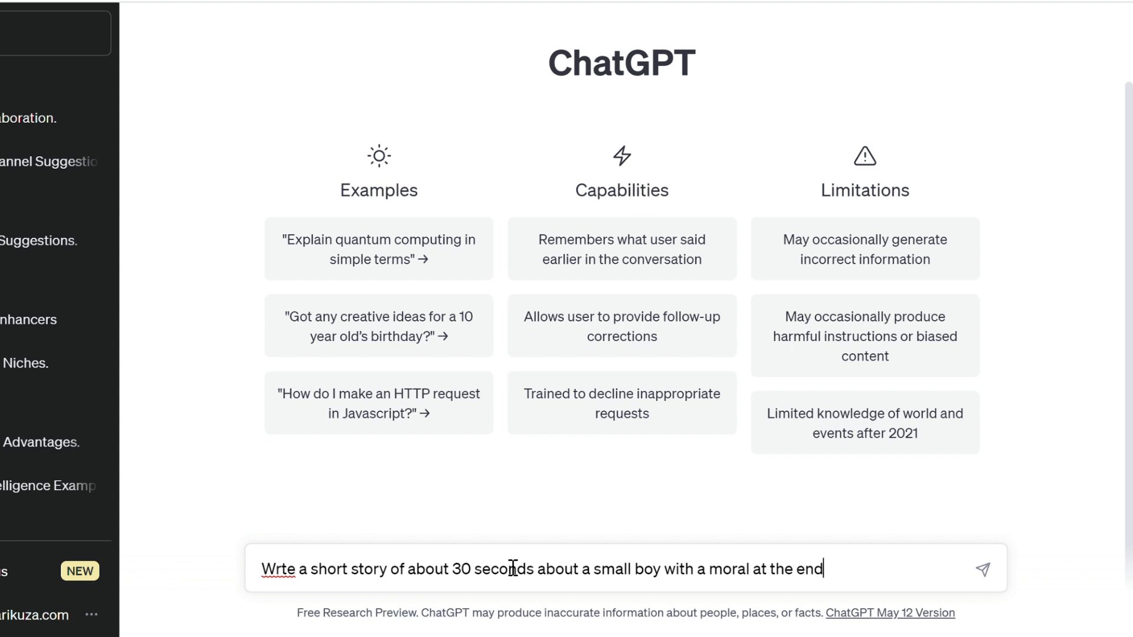
# - Correct the typo and send the 30-second small-boy moral story request
pyautogui.click(282, 573)
pyautogui.write('i')
pyautogui.press('Return')
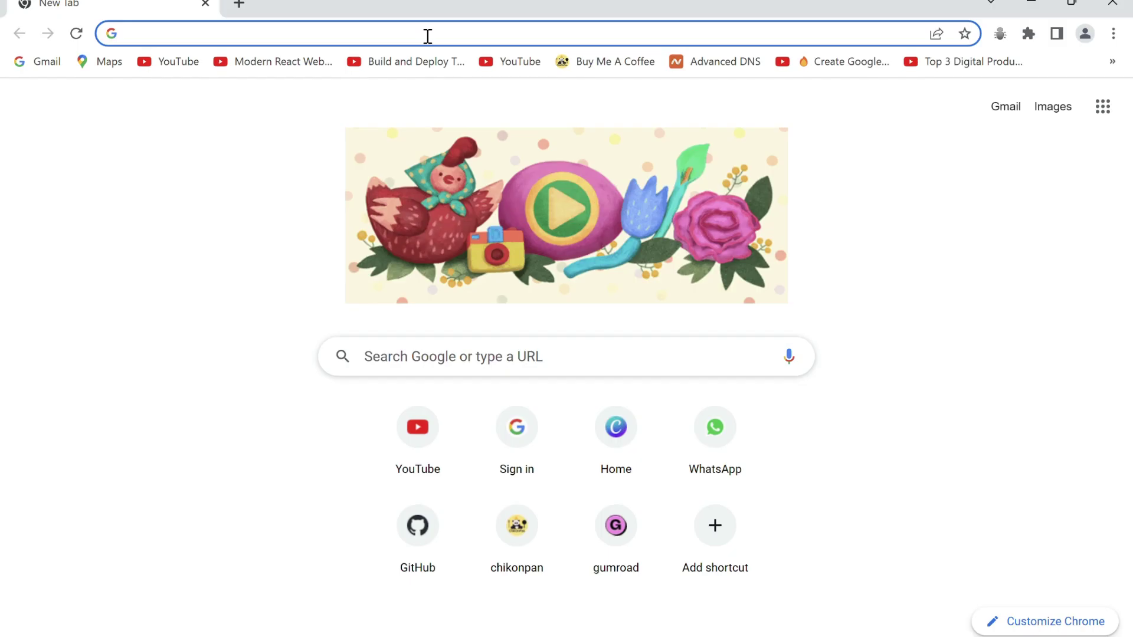
pyautogui.write('leonardo.ai')
# - Register for Leonardo.Ai early access with a first name and email
pyautogui.press('Return')
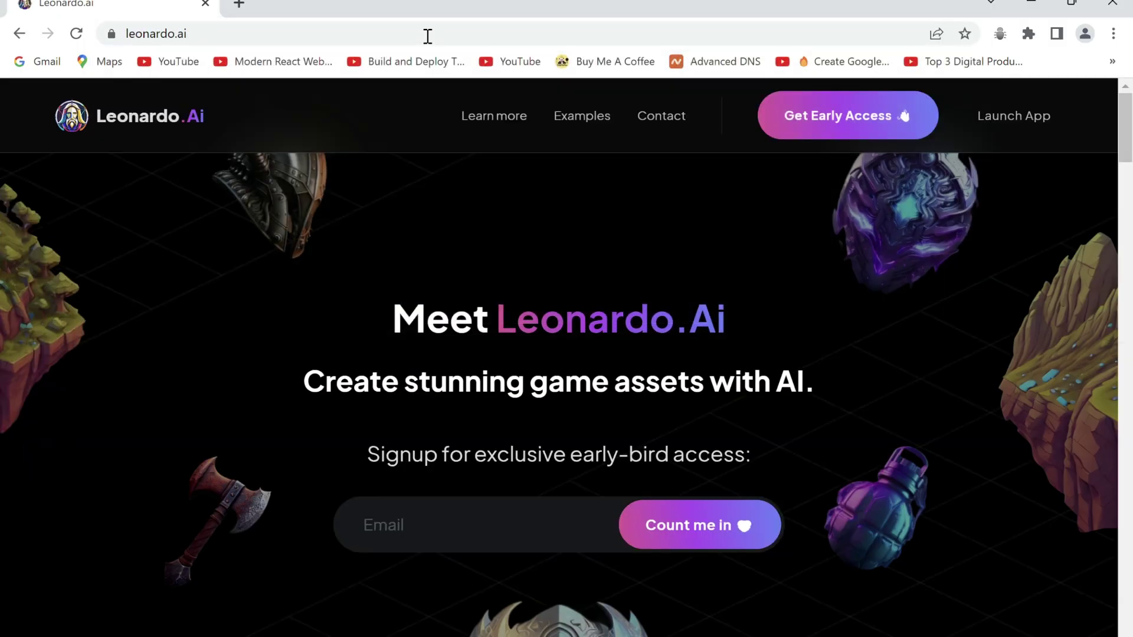
pyautogui.click(1003, 119)
pyautogui.press('Tab')
pyautogui.write('tiyobeg')
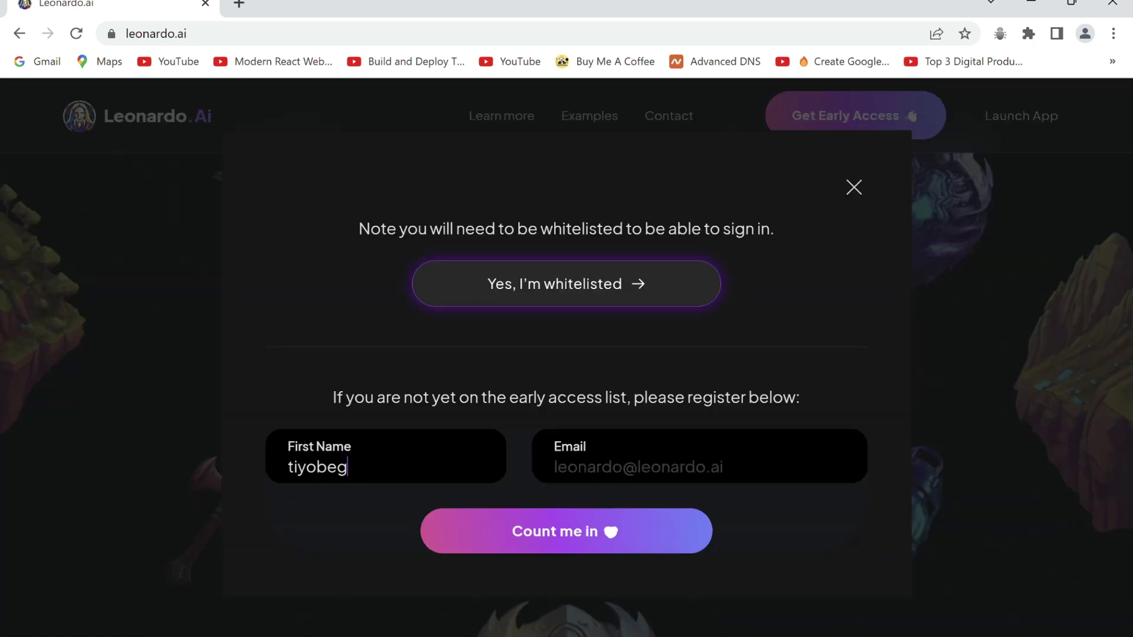
pyautogui.hotkey('ctrl', 'v')
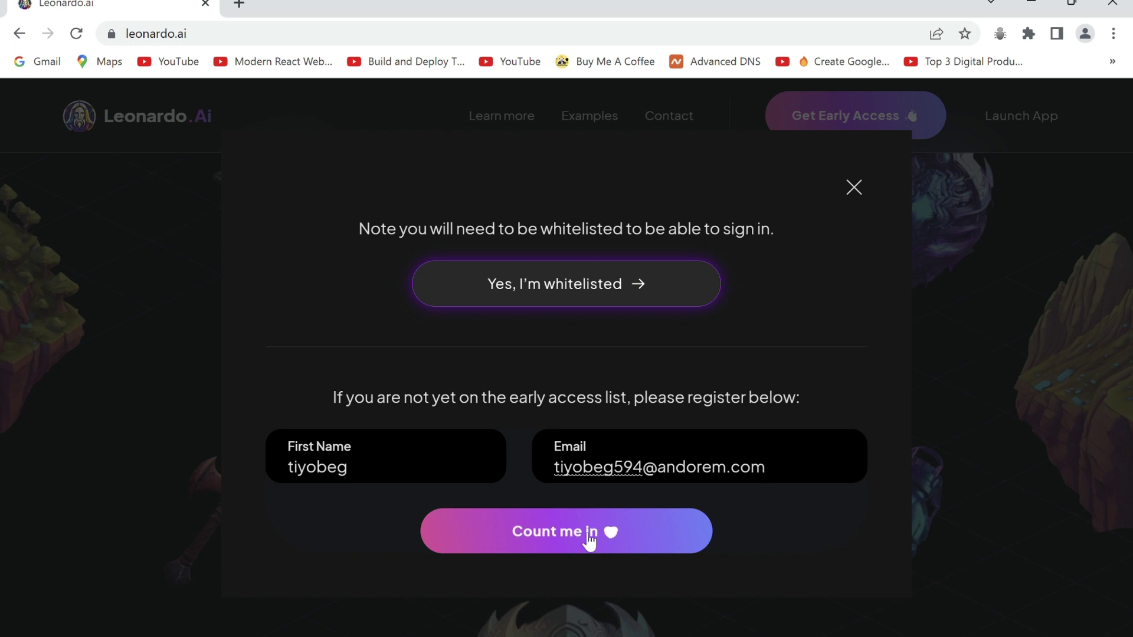
pyautogui.click(588, 536)
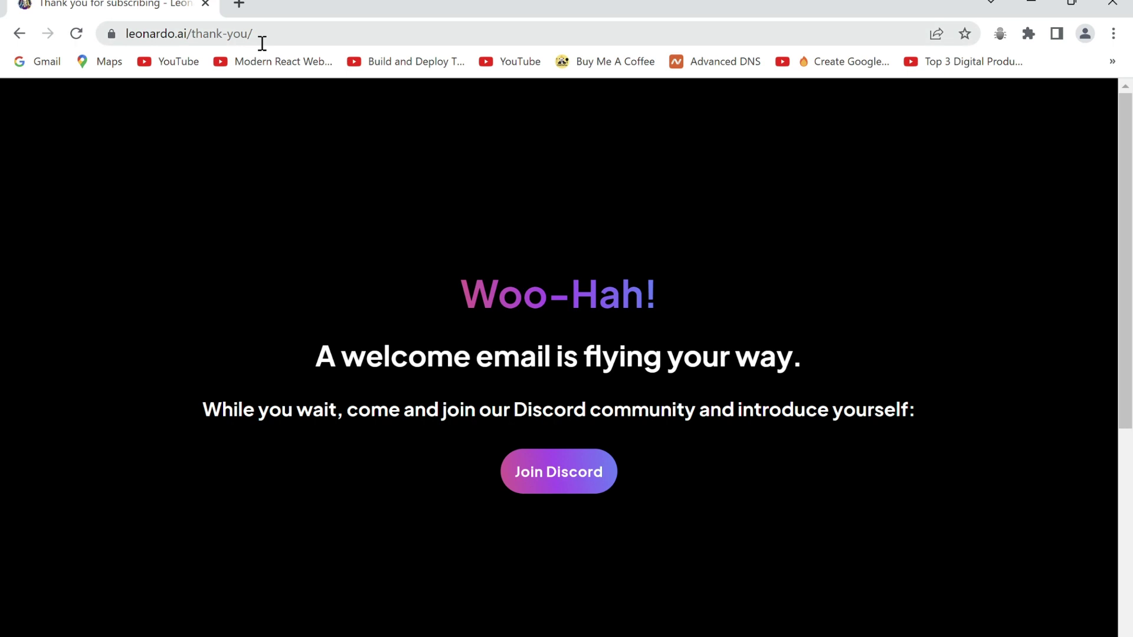
# - Go back to the Leonardo.Ai homepage and launch the app again
pyautogui.click(263, 42)
pyautogui.press('BackSpace')
pyautogui.press('BackSpace')
pyautogui.press('BackSpace')
pyautogui.press('BackSpace')
pyautogui.press('BackSpace')
pyautogui.press('BackSpace')
pyautogui.press('BackSpace')
pyautogui.press('Return')
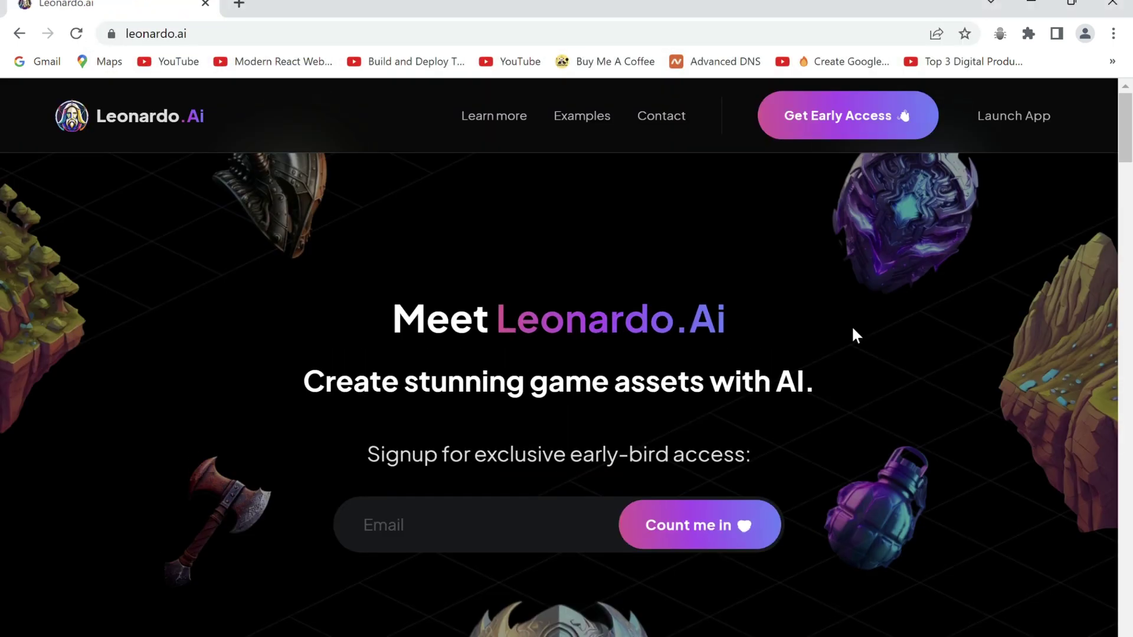
pyautogui.click(997, 115)
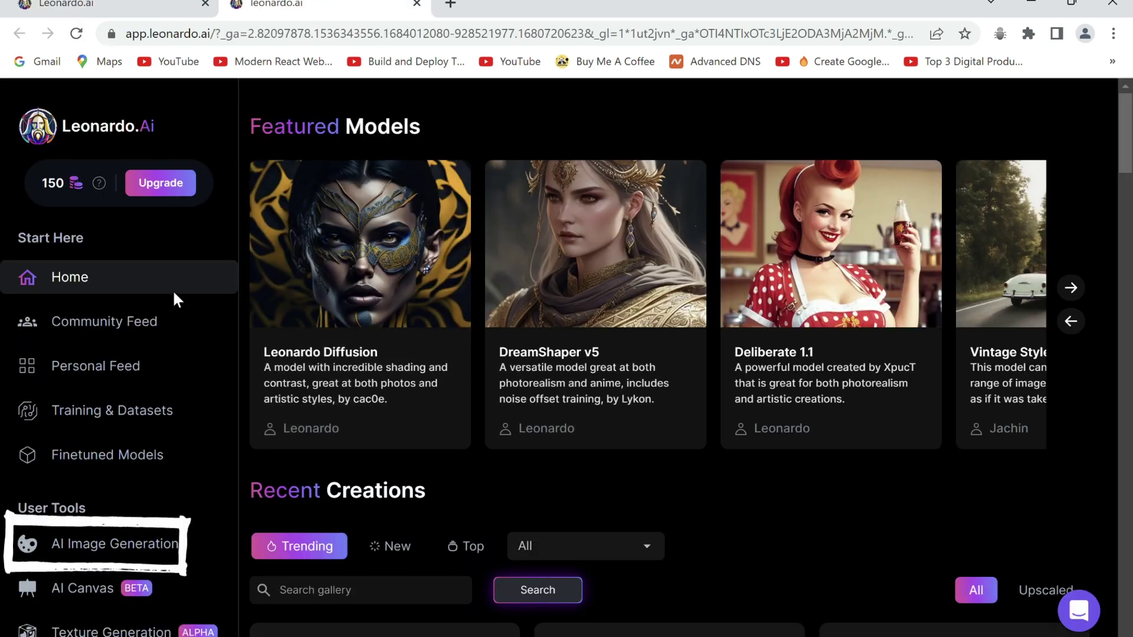
pyautogui.scroll(-1, 375, 392)
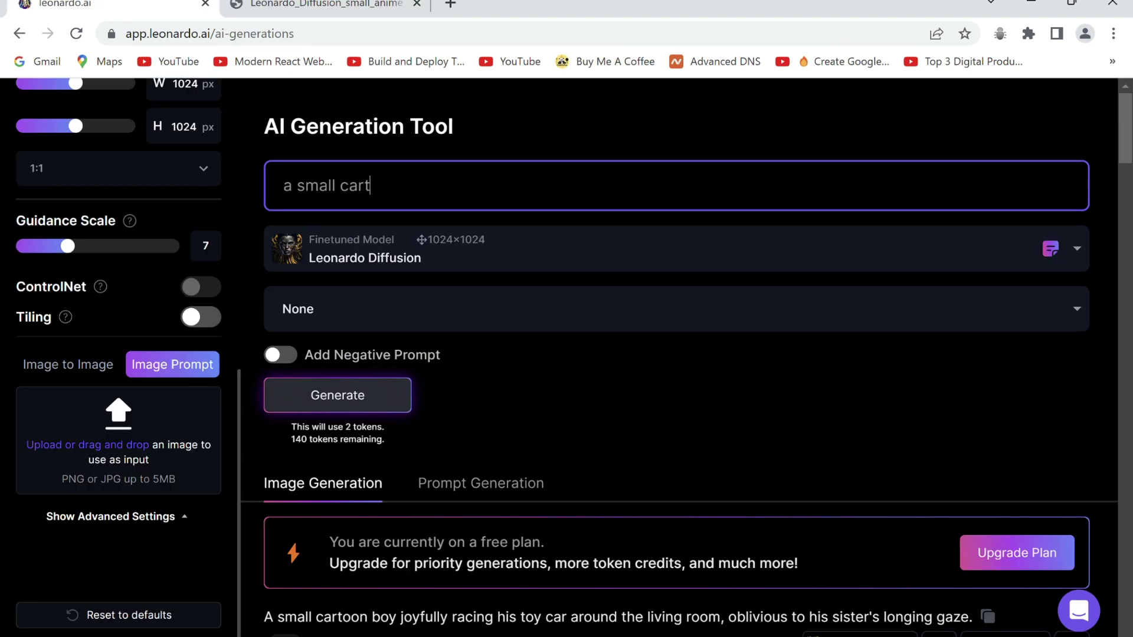
pyautogui.write('oon bo')
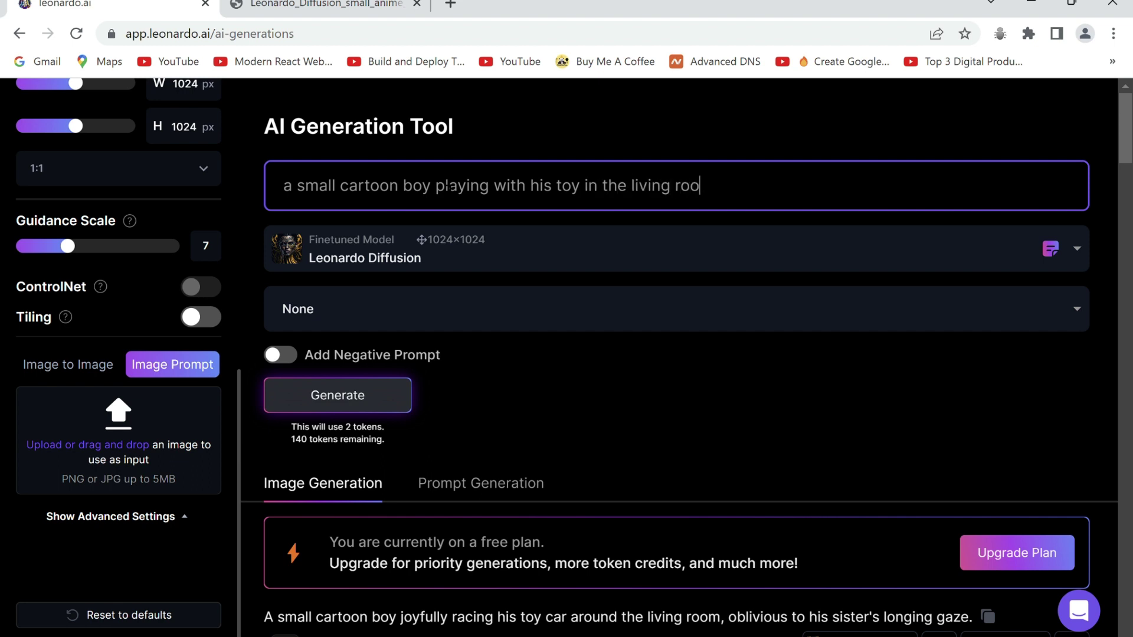
# - Generate the cartoon boy playing with his toy in the living room
pyautogui.click(337, 400)
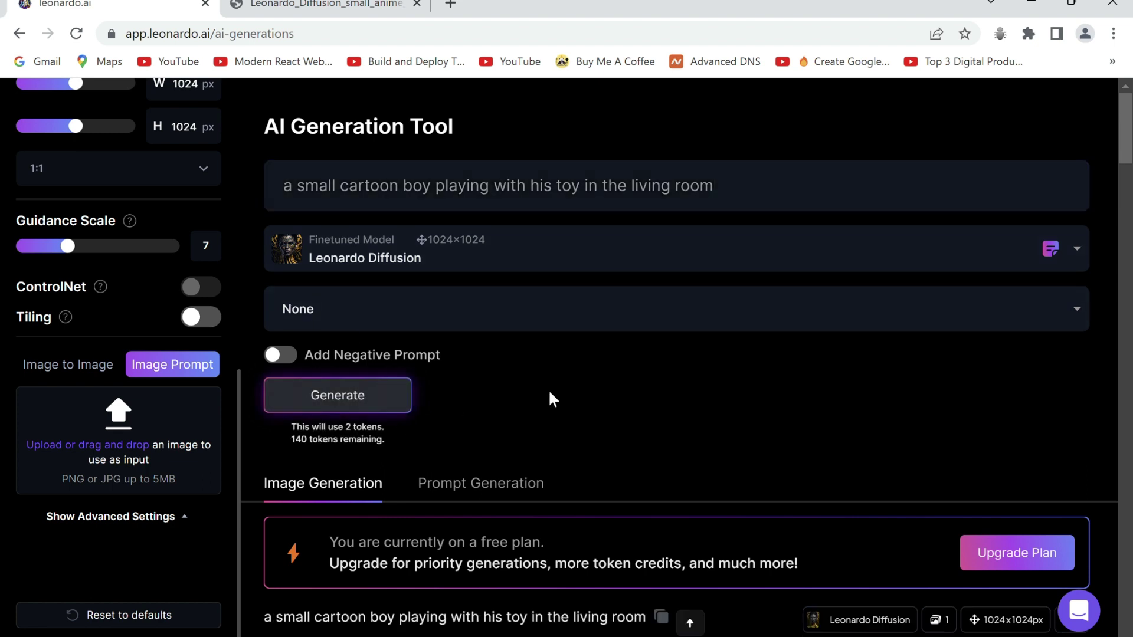
pyautogui.scroll(-2, 550, 400)
pyautogui.scroll(-1, 549, 399)
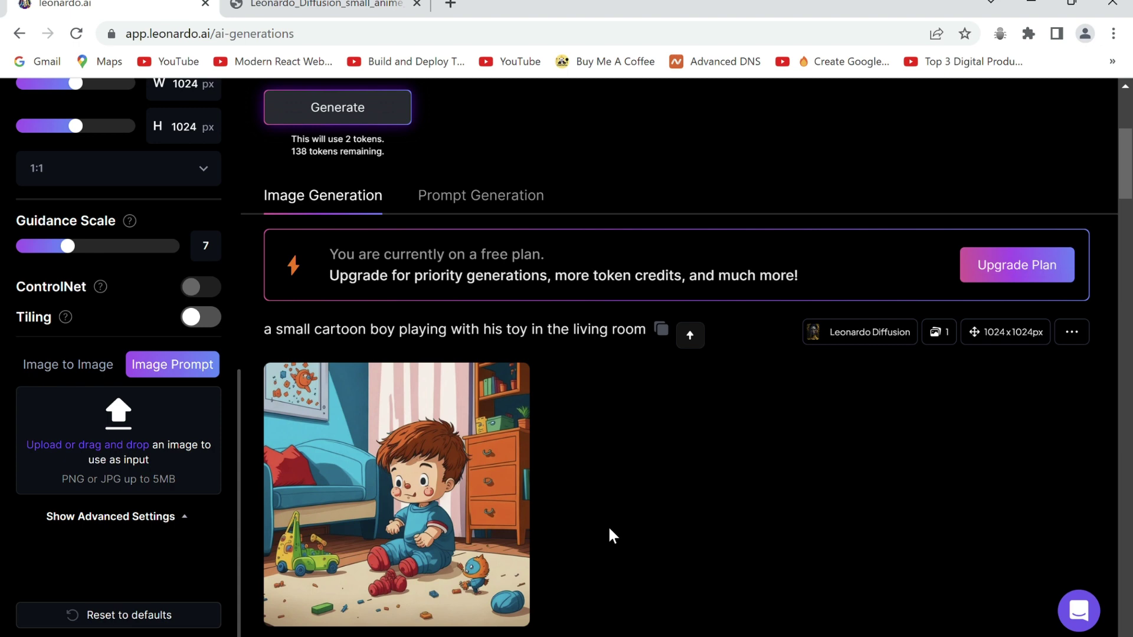
# - Download the boy picture and generate a new image using it as image prompt
pyautogui.moveTo(397, 494)
pyautogui.click(290, 596)
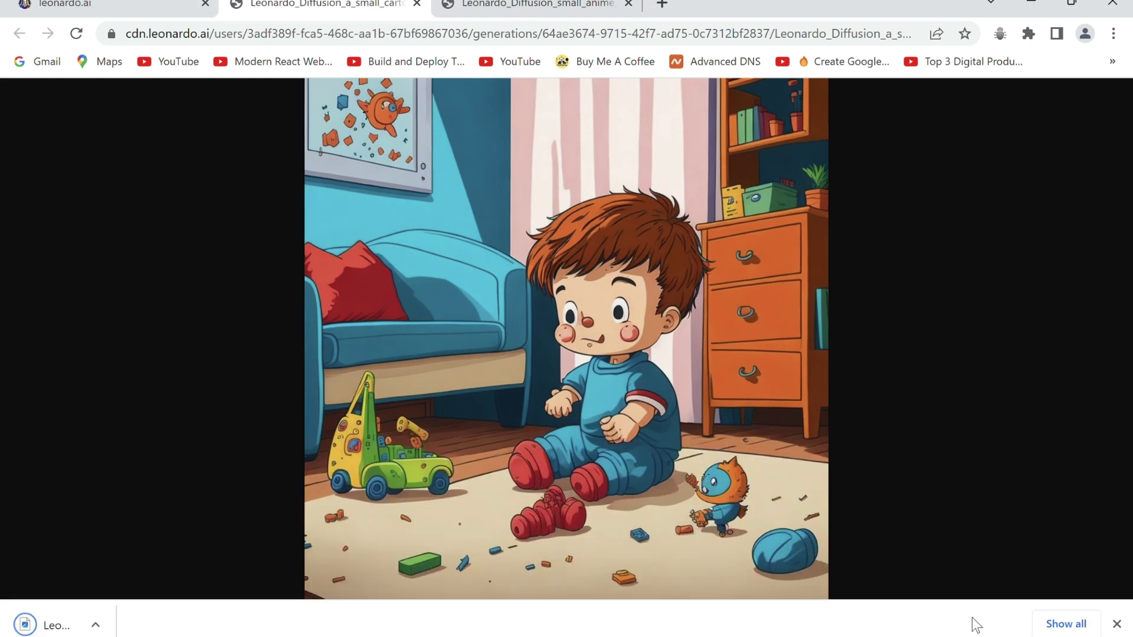
pyautogui.hotkey('ctrl', 'shift', 'Tab')
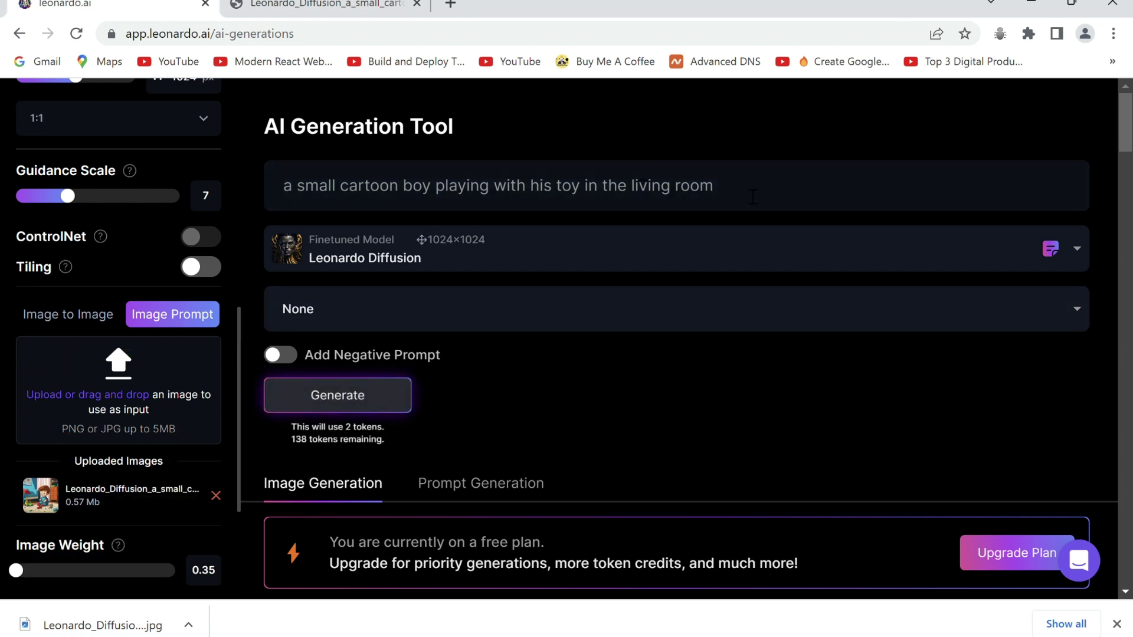
pyautogui.click(286, 403)
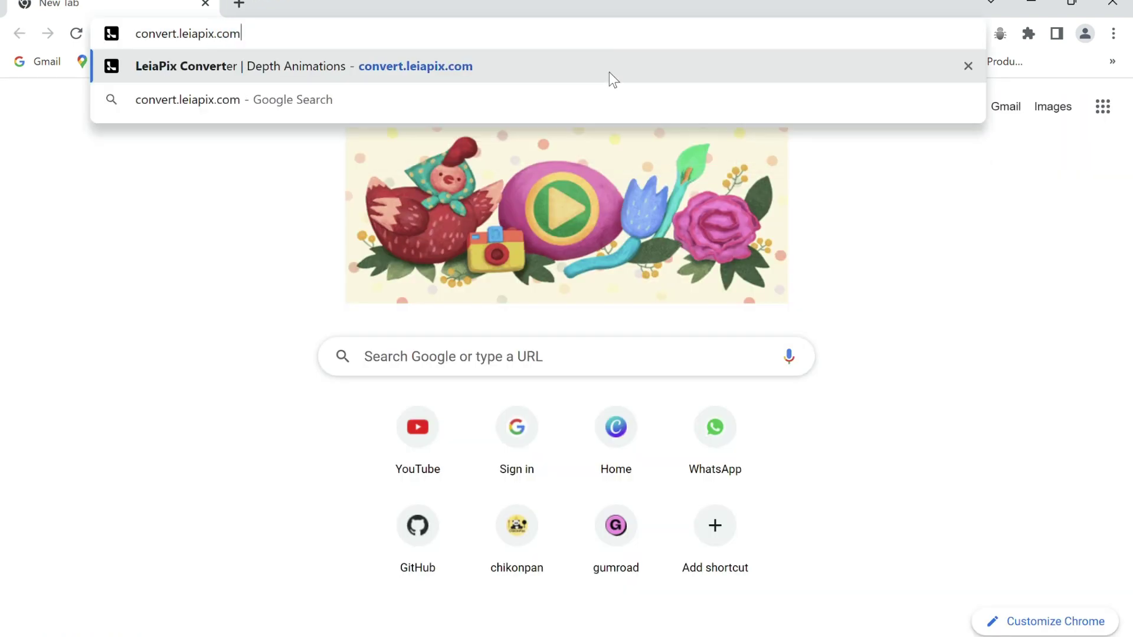
# - Open convert.leiapix.com and sign in with Leia via Google
pyautogui.press('Return')
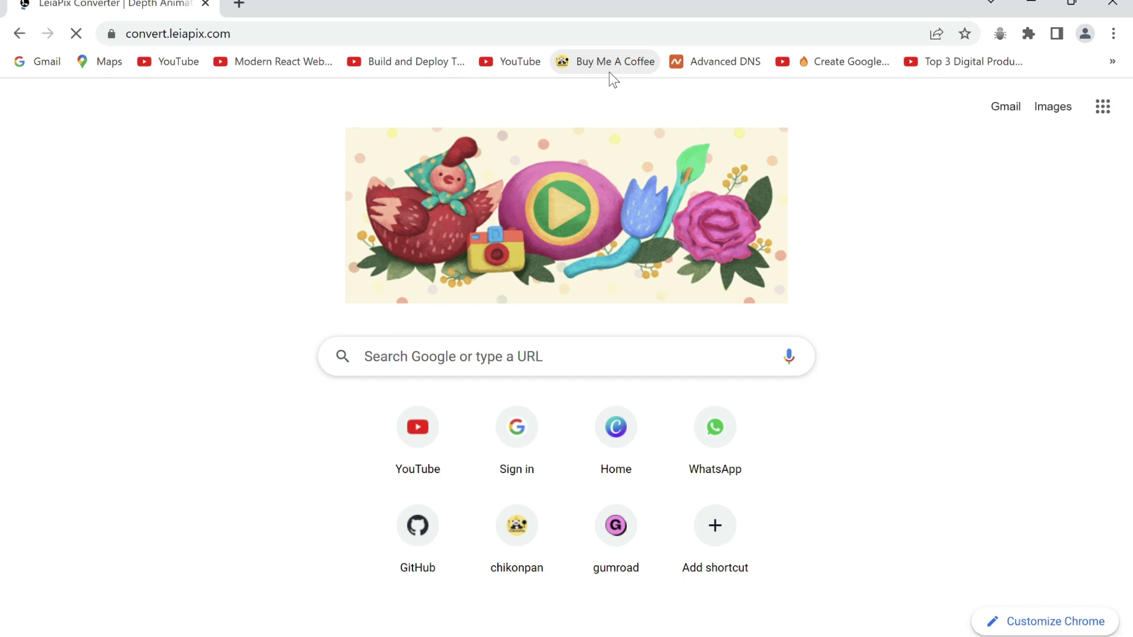
pyautogui.scroll(-3, 391, 285)
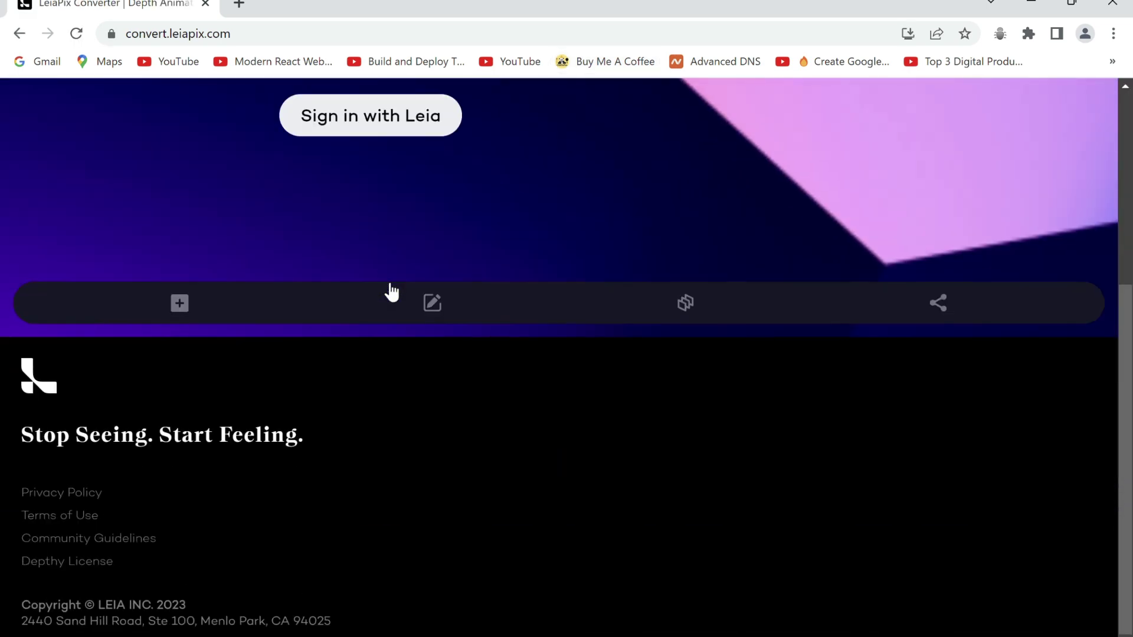
pyautogui.scroll(2, 384, 283)
pyautogui.click(385, 298)
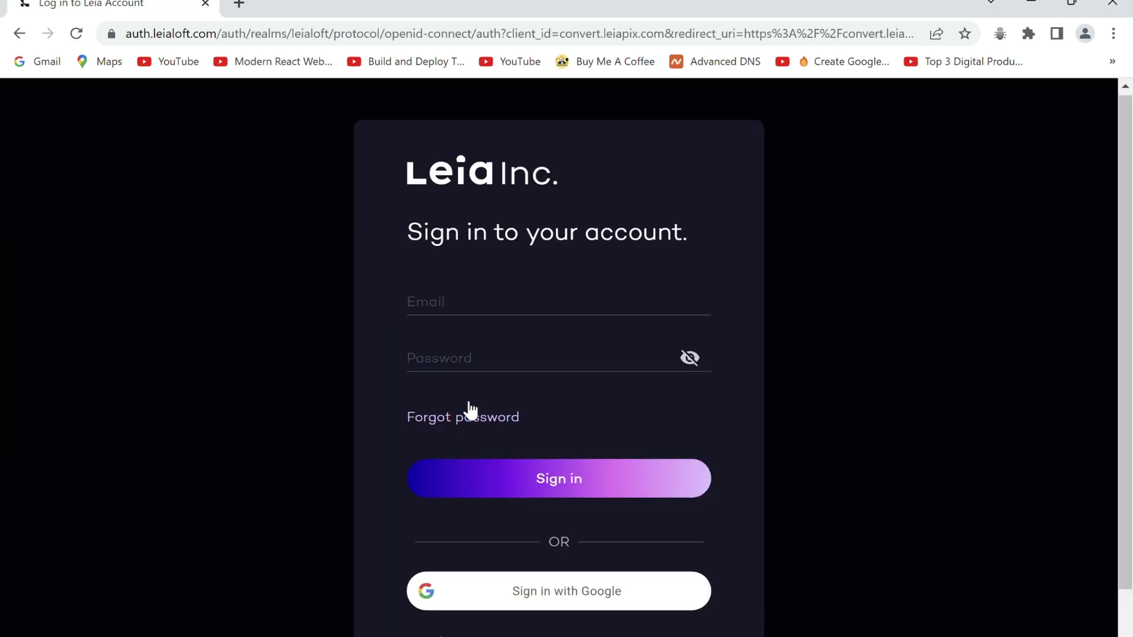
pyautogui.scroll(-1, 465, 409)
pyautogui.click(511, 532)
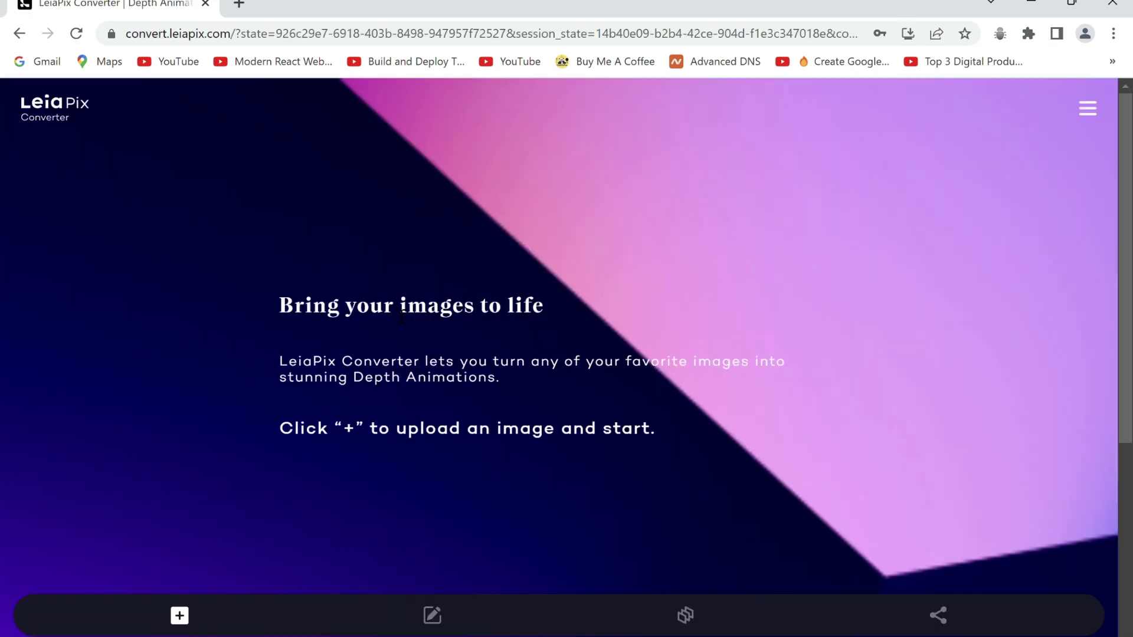
pyautogui.scroll(-3, 391, 306)
pyautogui.scroll(-2, 391, 305)
pyautogui.scroll(-1, 212, 299)
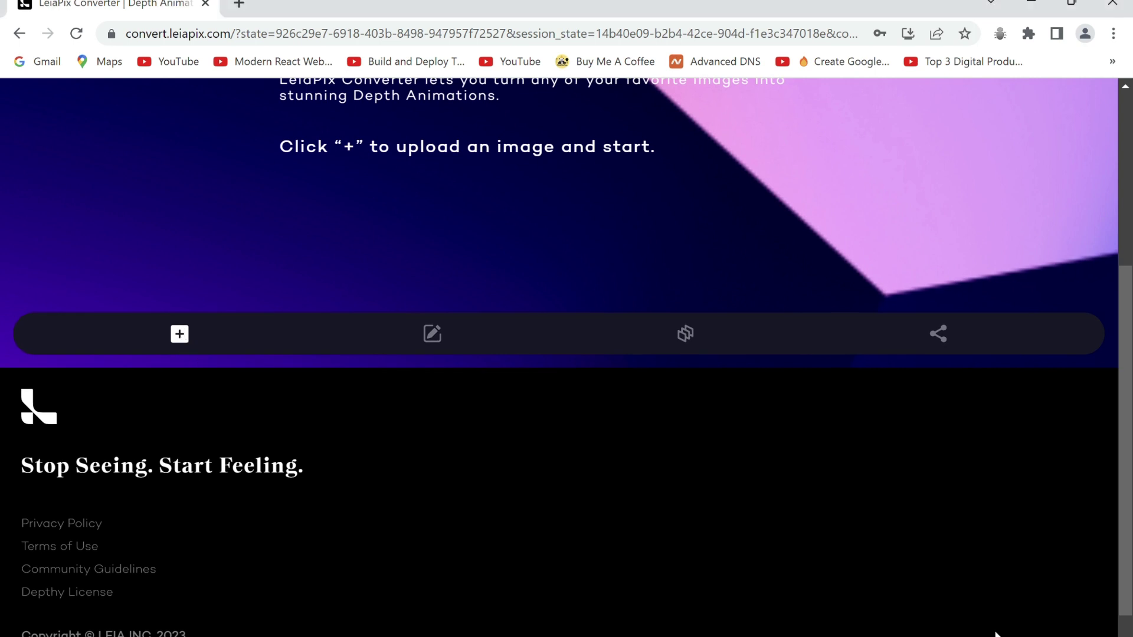
# - Upload the boy image and save its depth animation as an MP4
pyautogui.click(181, 336)
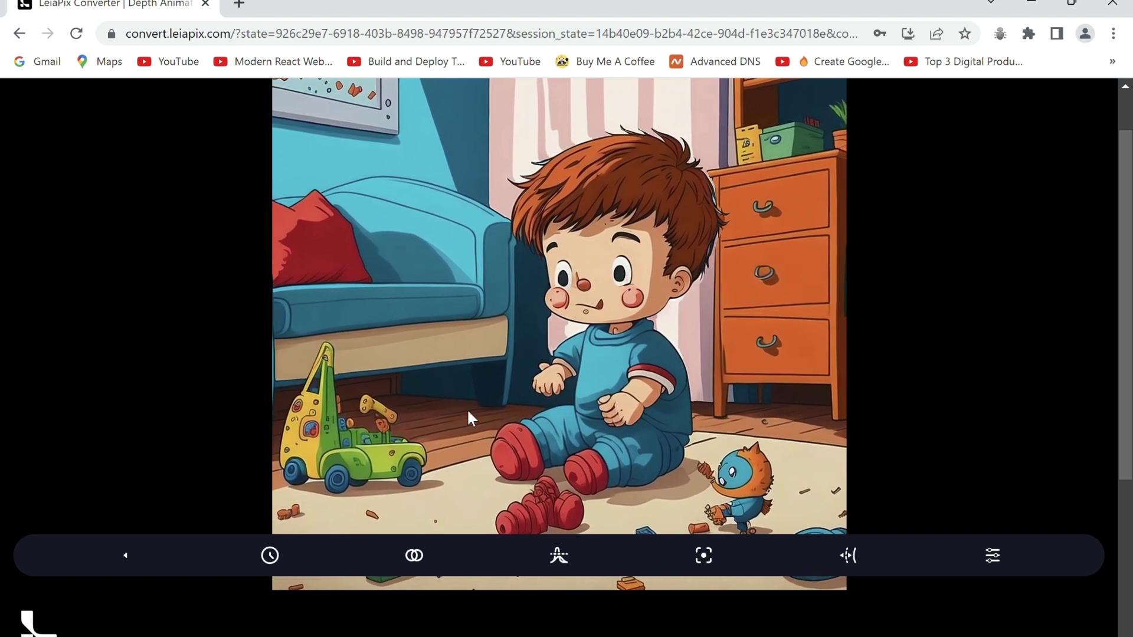
pyautogui.click(937, 534)
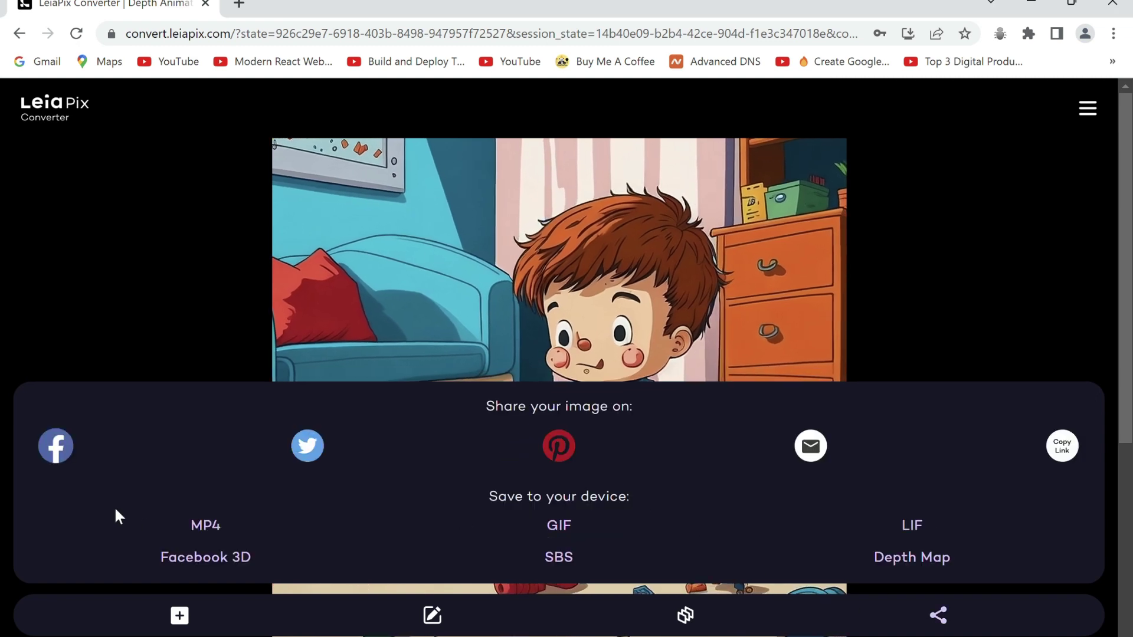
pyautogui.click(211, 529)
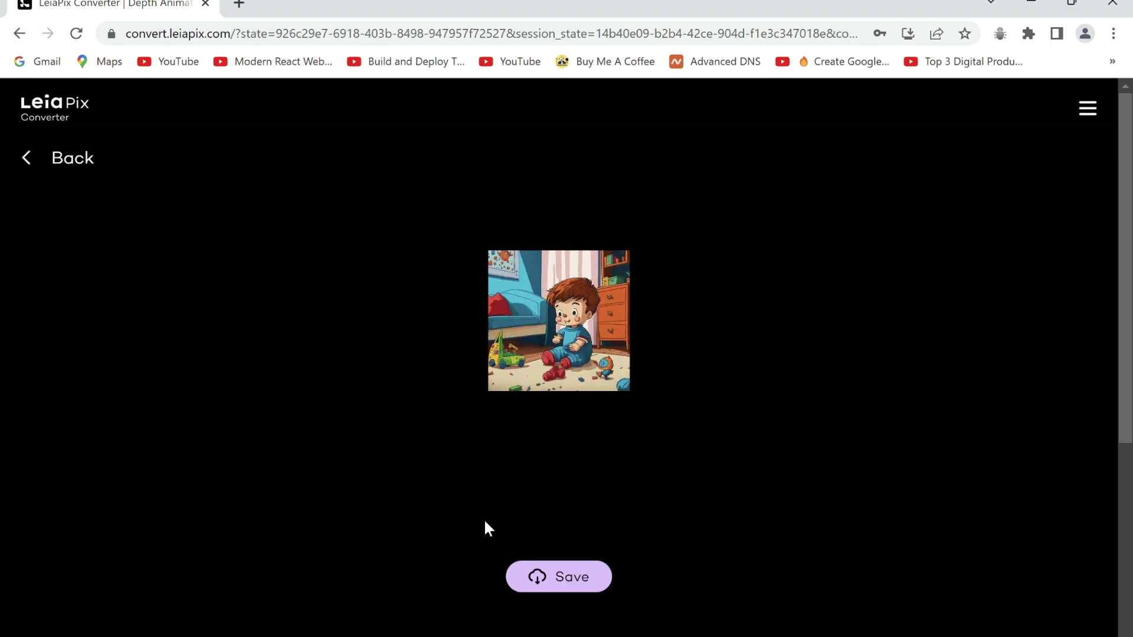
pyautogui.click(556, 588)
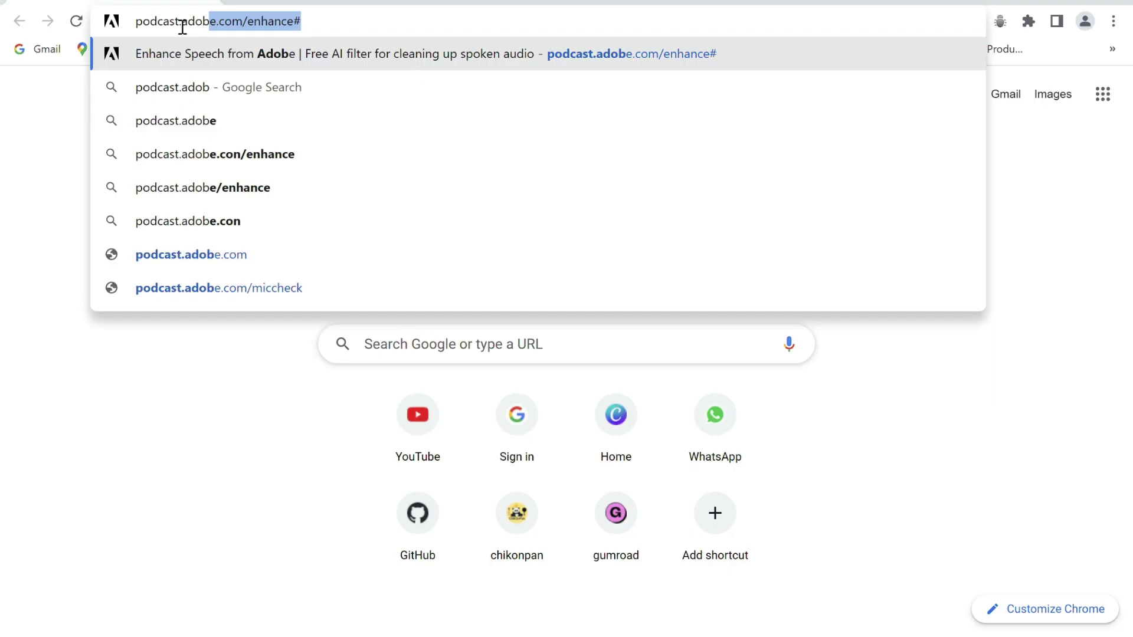
pyautogui.write('e.com')
# - Load Adobe Podcast's enhance page by accepting the address suggestion
pyautogui.press('Right')
pyautogui.press('Return')
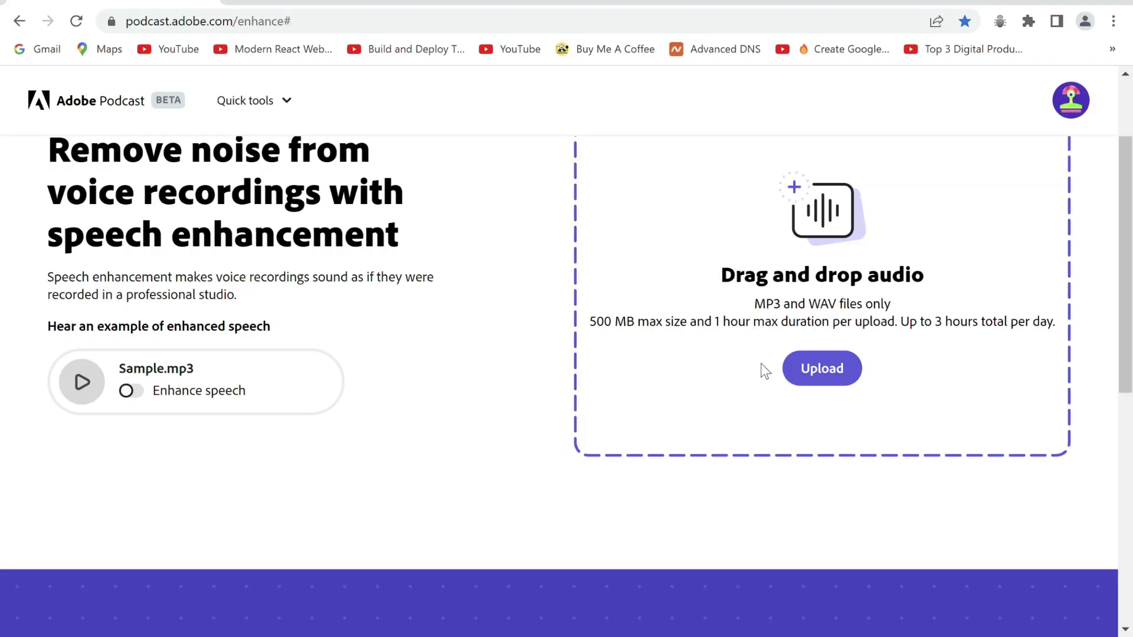
# - Upload Ai.wav and play it with Enhance speech off, then on
pyautogui.click(813, 375)
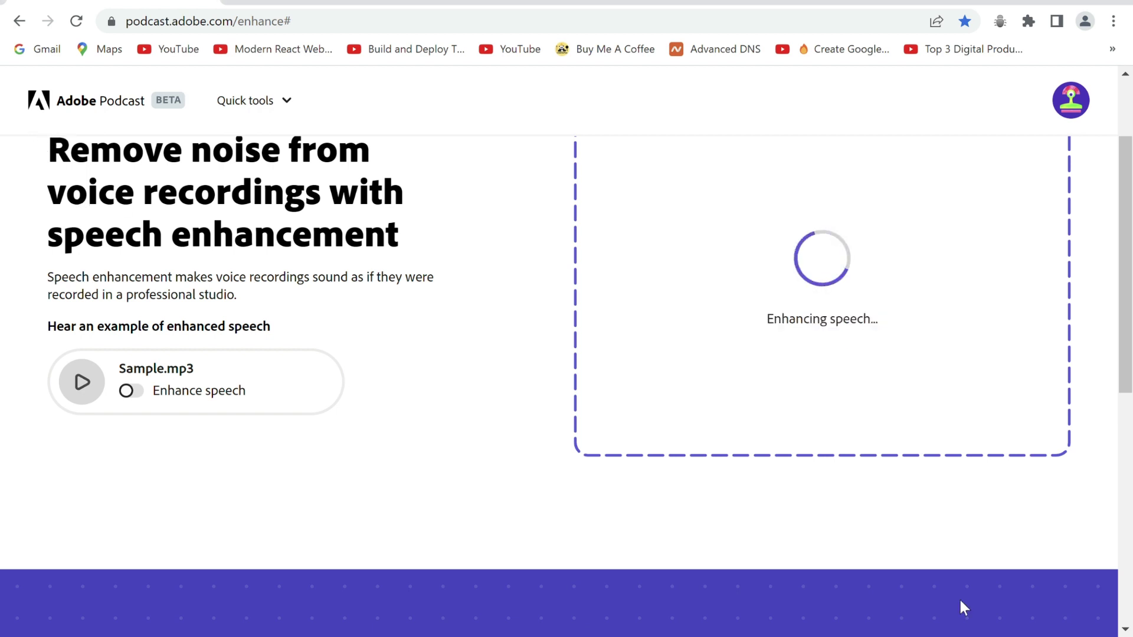
pyautogui.scroll(2, 749, 440)
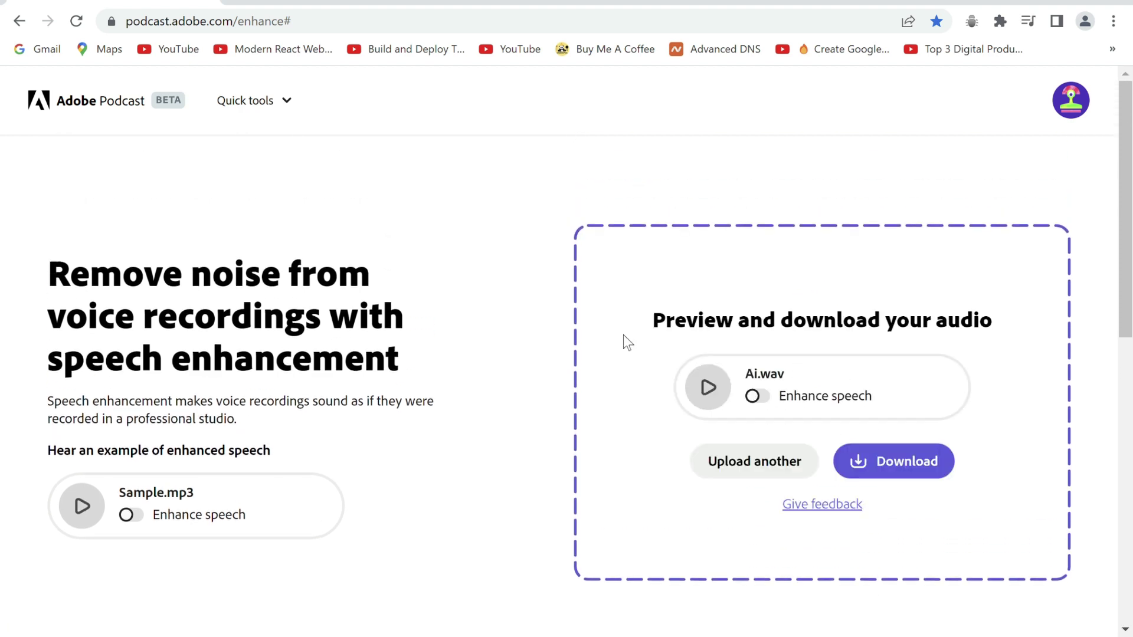
pyautogui.click(720, 404)
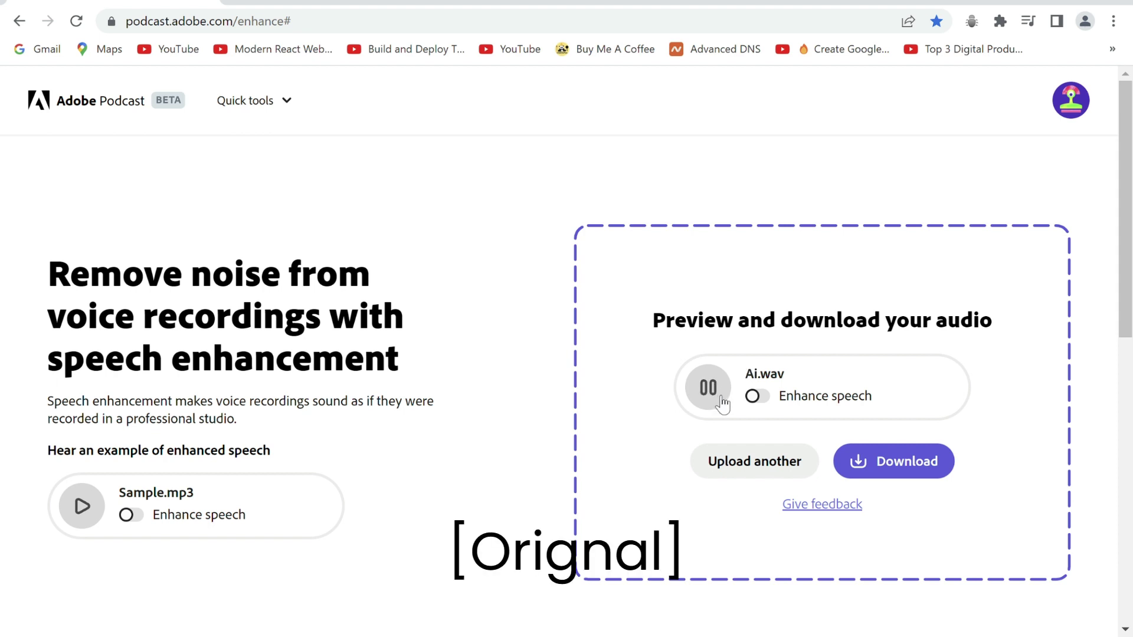
pyautogui.click(761, 404)
pyautogui.write('veed')
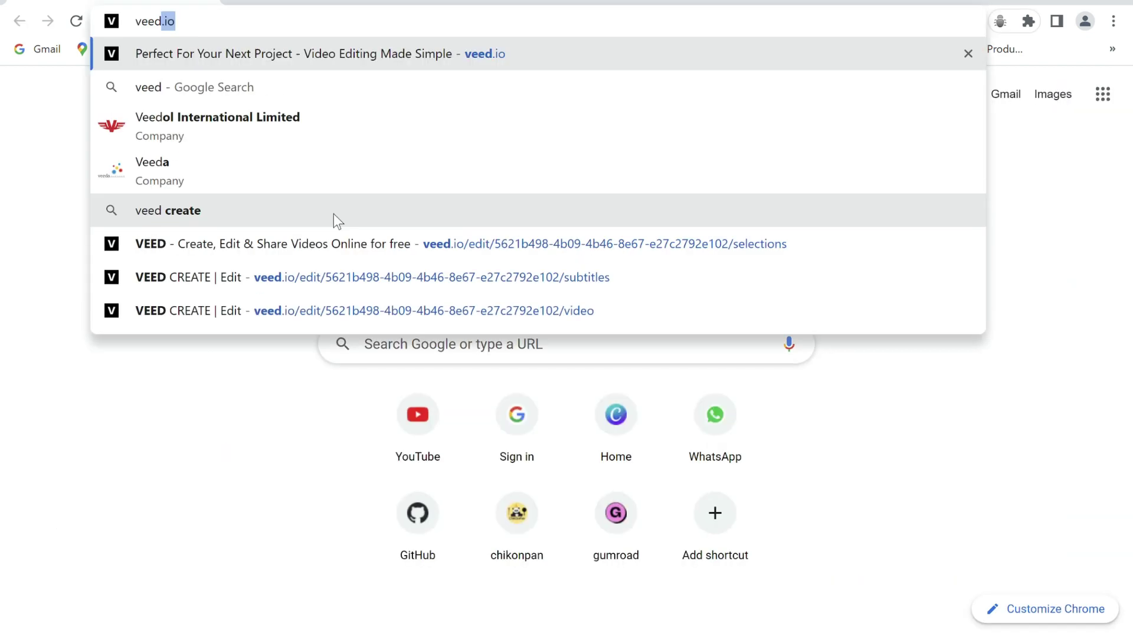
pyautogui.write('.io')
# - Start a free veed.io project, dismiss New Project, and show the Audio panel
pyautogui.press('Return')
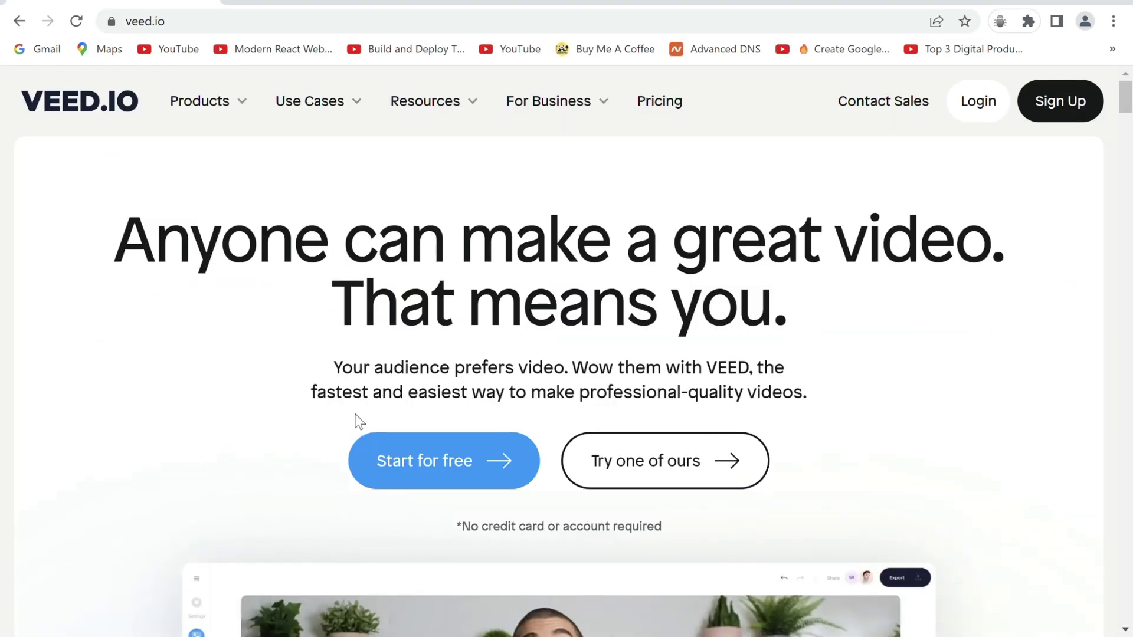
pyautogui.click(413, 473)
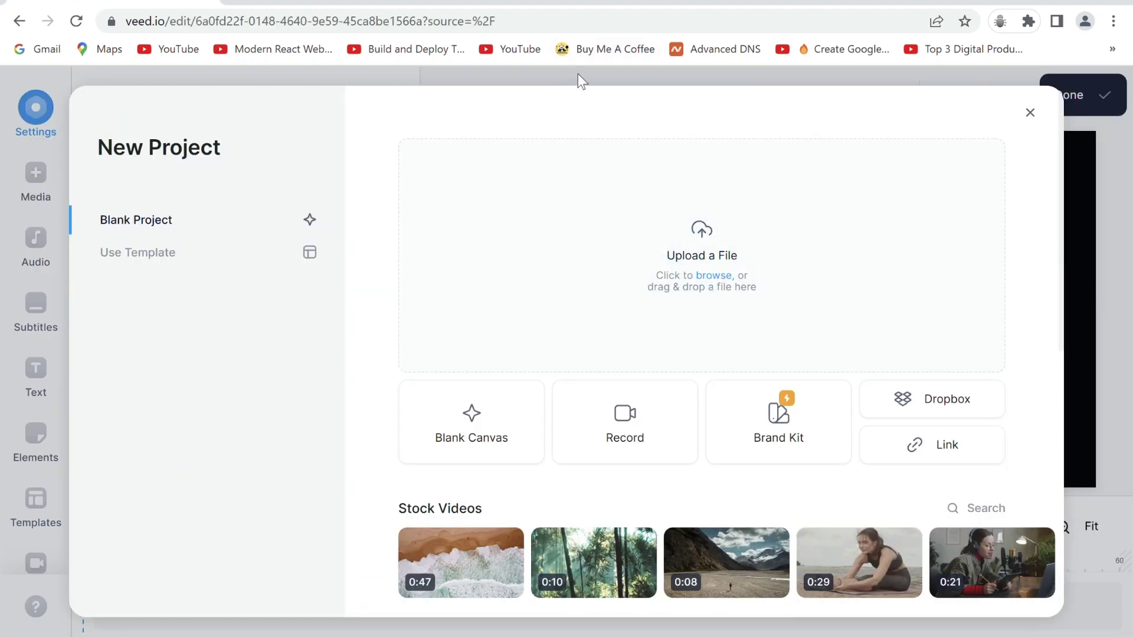
pyautogui.click(578, 75)
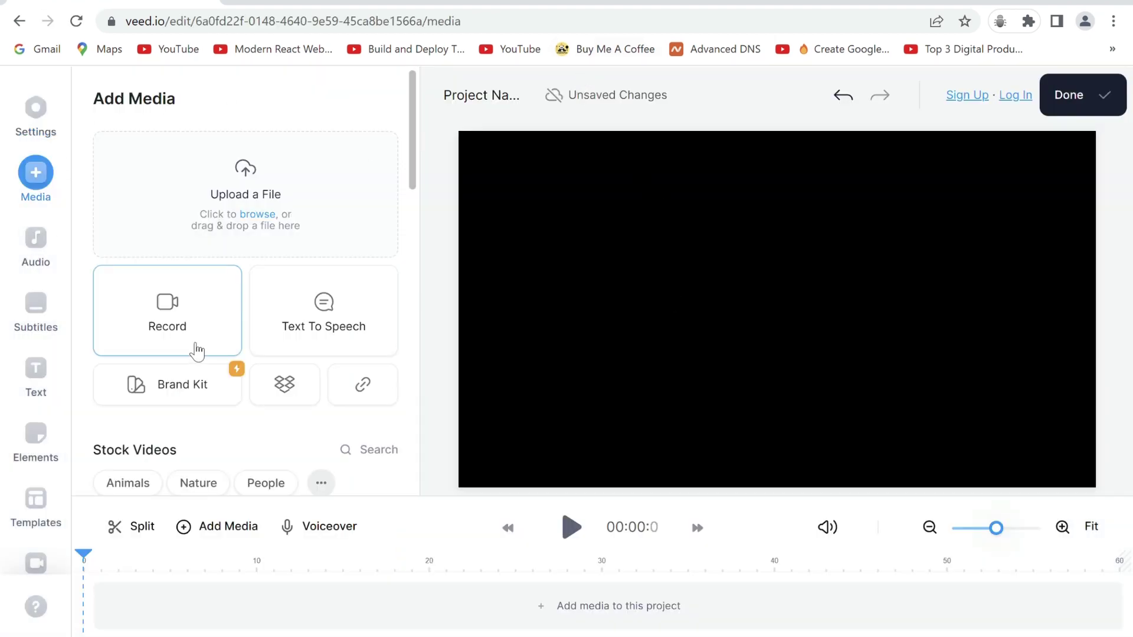
pyautogui.click(38, 252)
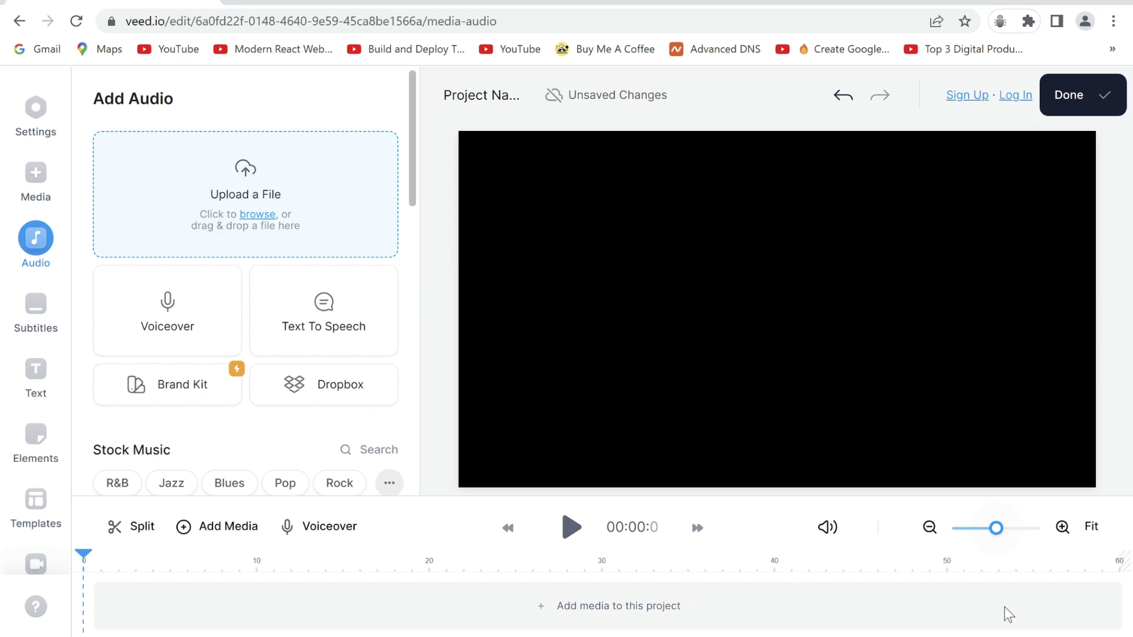
# - Put Ai (enhanced).wav on the timeline with Remove Silences on, play it back, and open Subtitles
pyautogui.moveTo(1005, 607); pyautogui.dragTo(1005, 612)
pyautogui.click(292, 601)
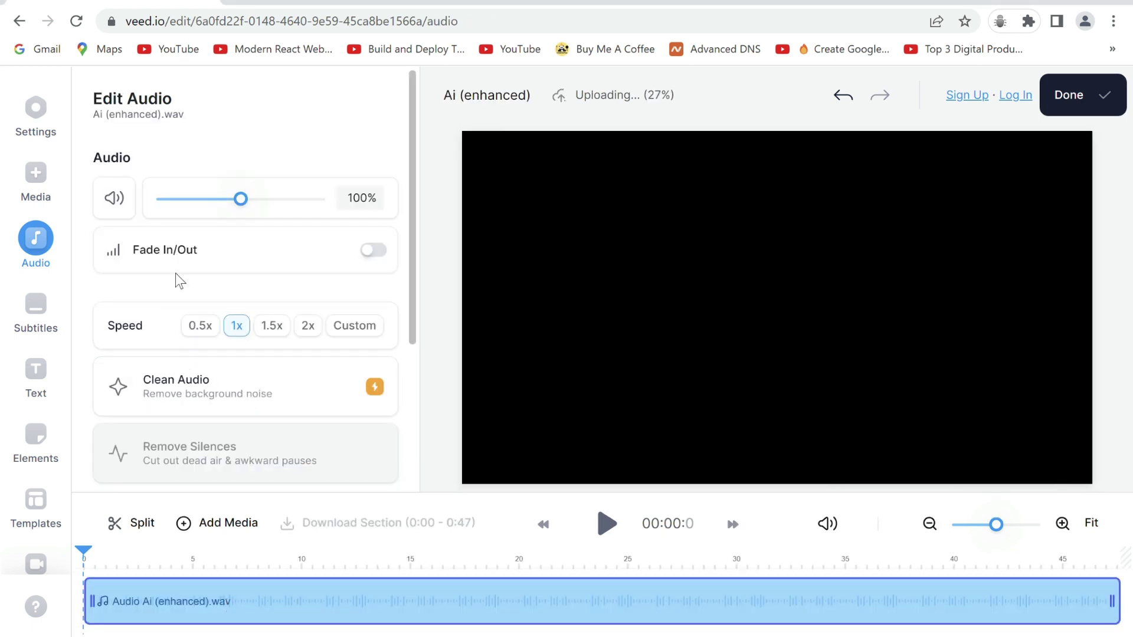
pyautogui.scroll(-1, 169, 398)
pyautogui.click(229, 452)
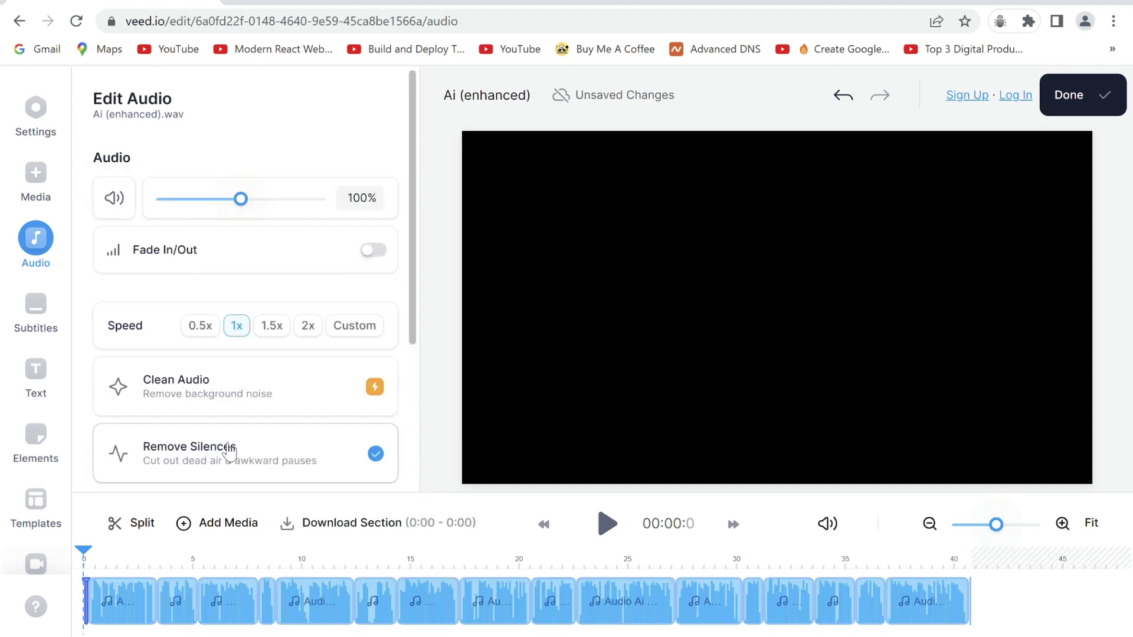
pyautogui.click(603, 528)
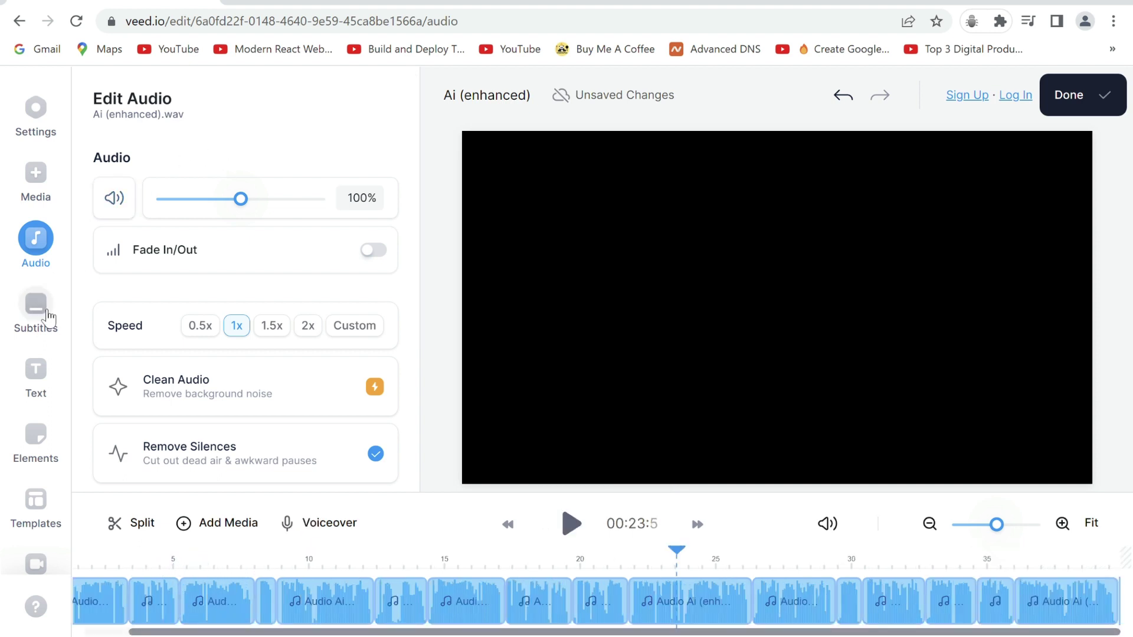
pyautogui.click(37, 305)
pyautogui.scroll(-1, 288, 392)
pyautogui.scroll(1, 287, 392)
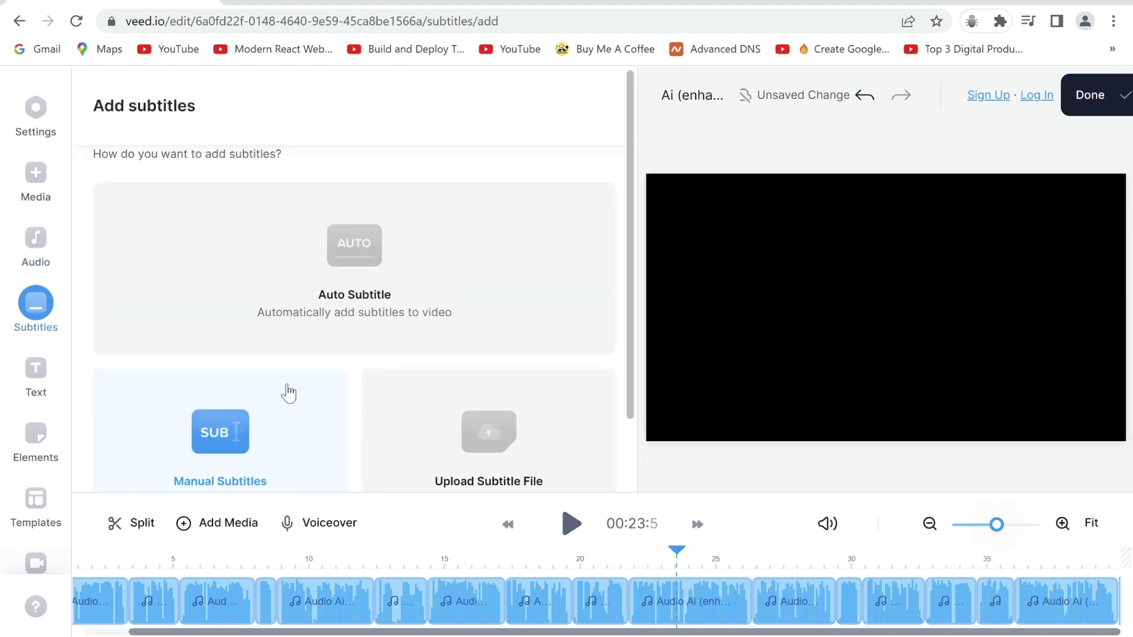
# - Auto-generate English subtitles from the voiceover and replay them from near the start
pyautogui.click(359, 301)
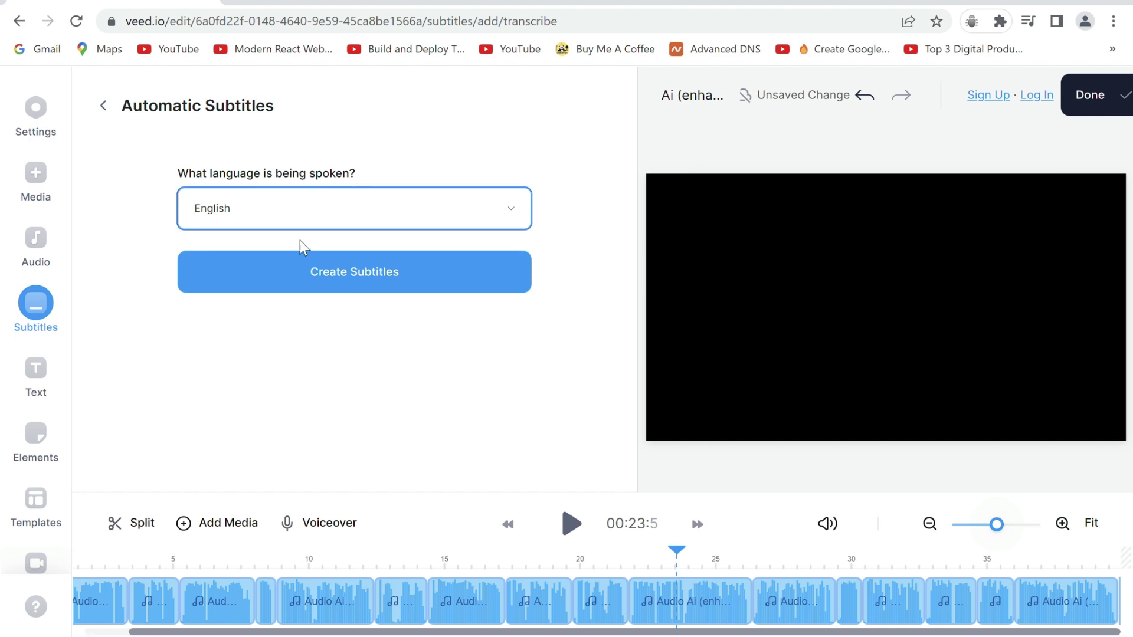
pyautogui.click(337, 278)
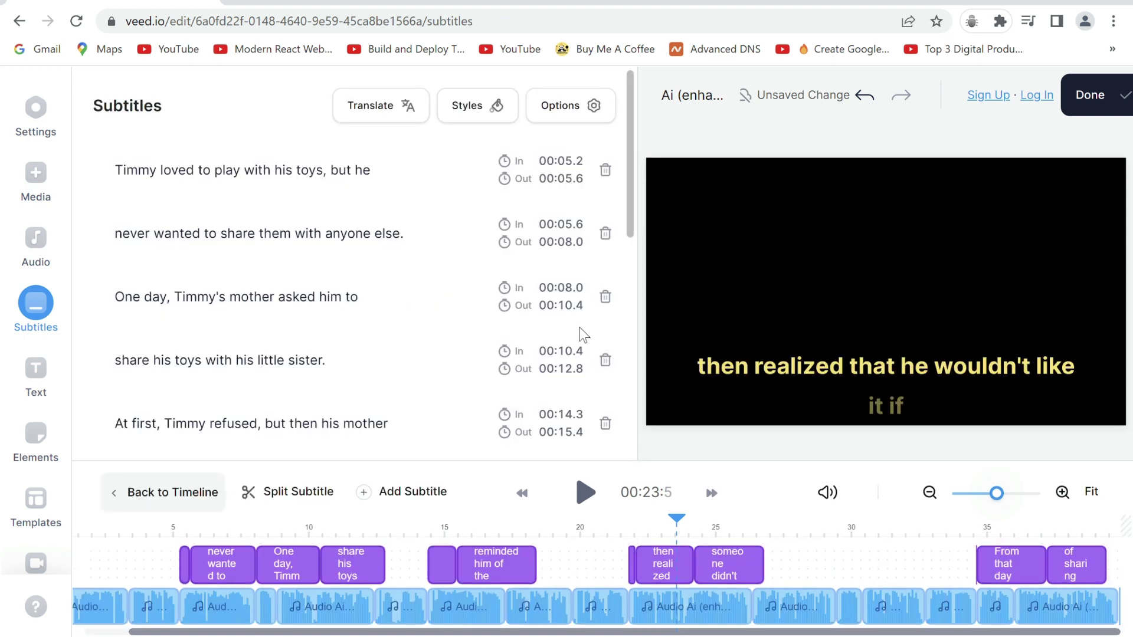
pyautogui.moveTo(677, 518)
pyautogui.mouseDown()
pyautogui.moveTo(155, 531)
pyautogui.moveTo(31, 561)
pyautogui.mouseUp()
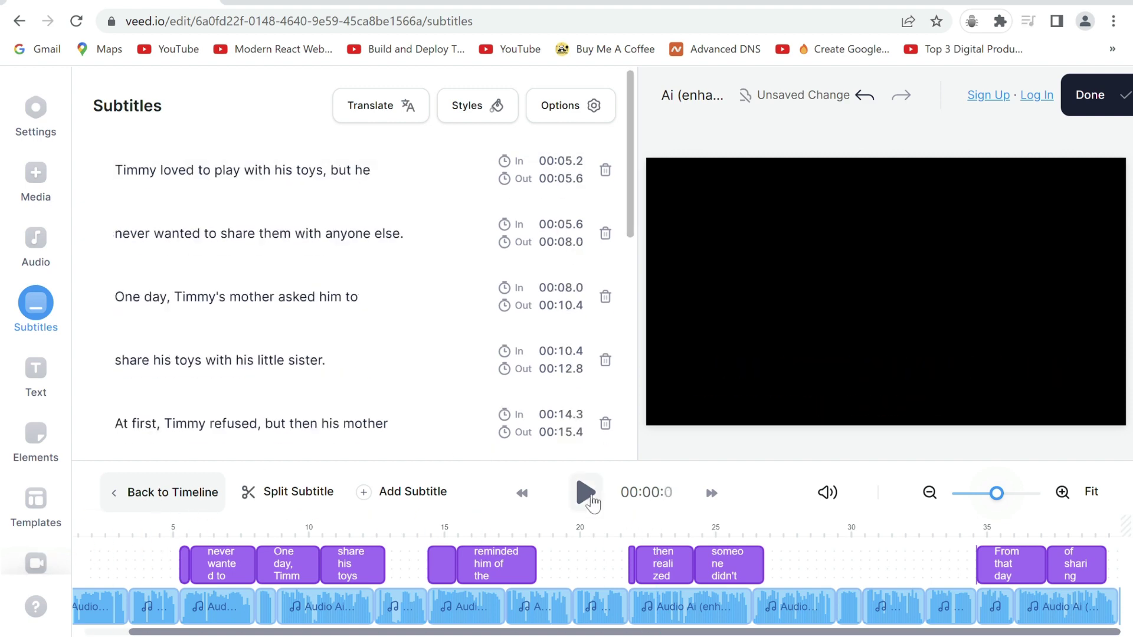
pyautogui.click(587, 496)
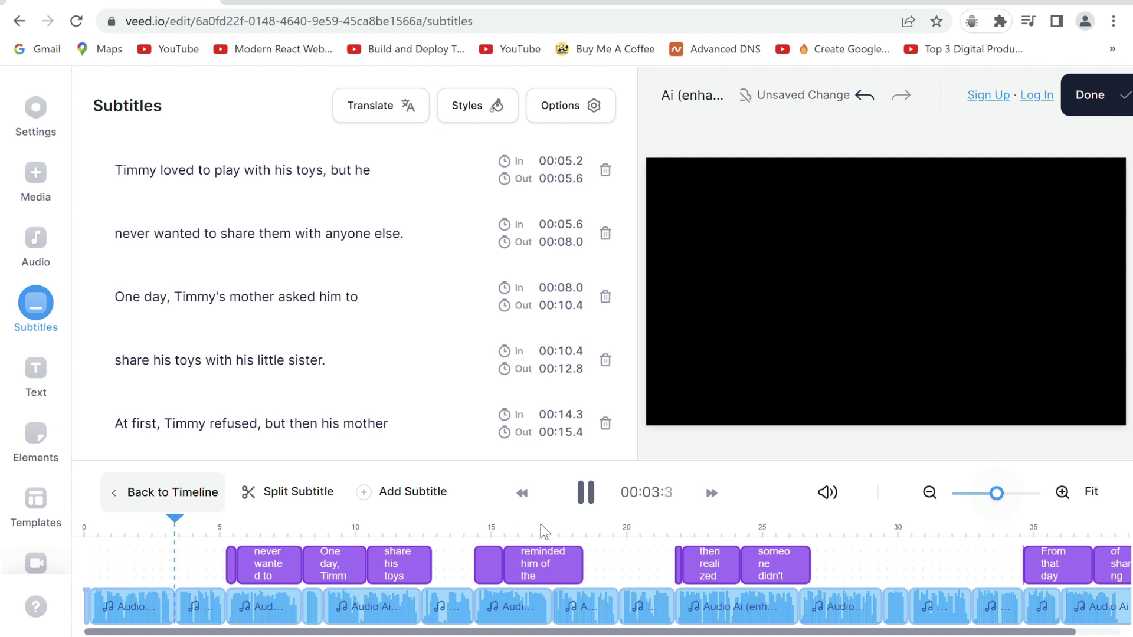
# - Edit the first subtitle to lowercase 'Upon' and split it after 'Timmy.'
pyautogui.click(576, 491)
pyautogui.click(128, 177)
pyautogui.write('Once Upon a time there ')
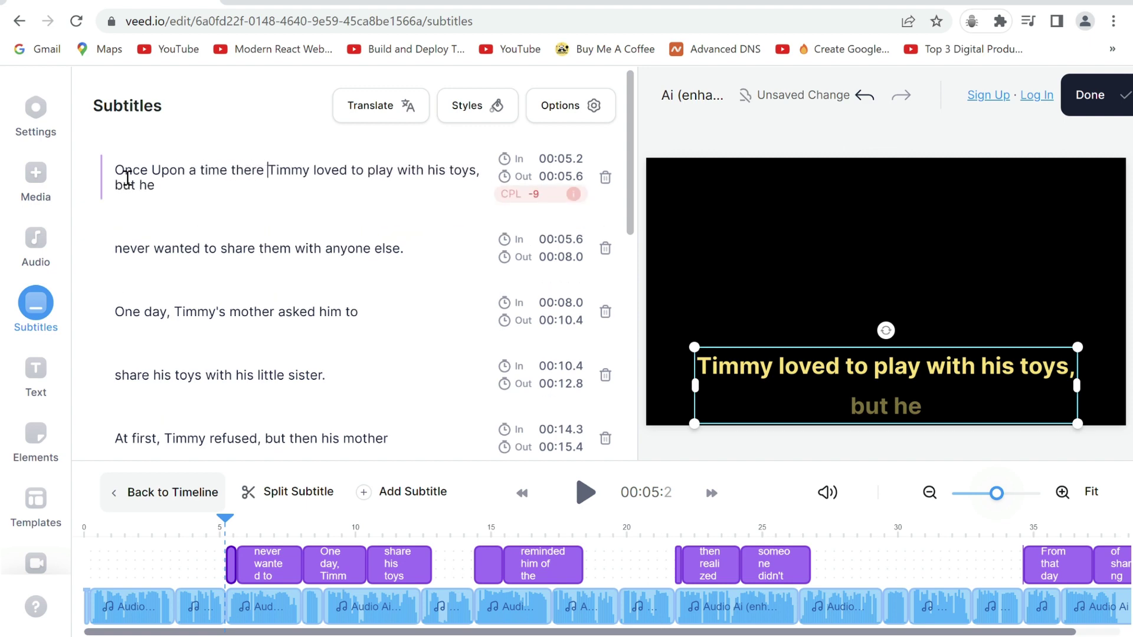
pyautogui.write('was a small boy nameTimmy loved')
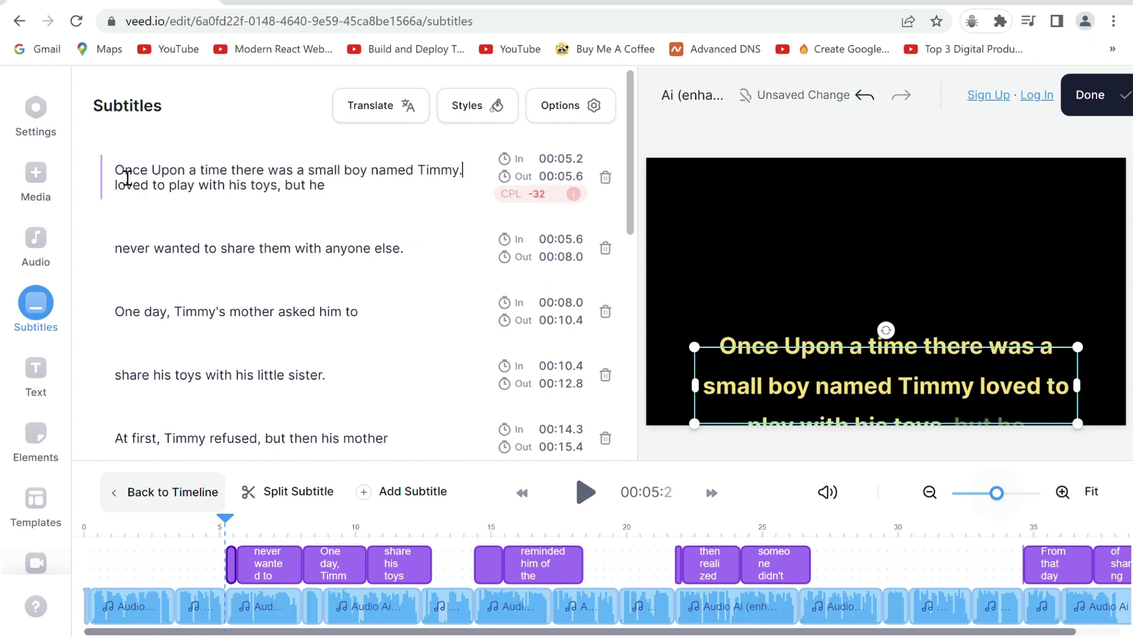
pyautogui.click(164, 176)
pyautogui.press('BackSpace')
pyautogui.write('u')
pyautogui.press('Return')
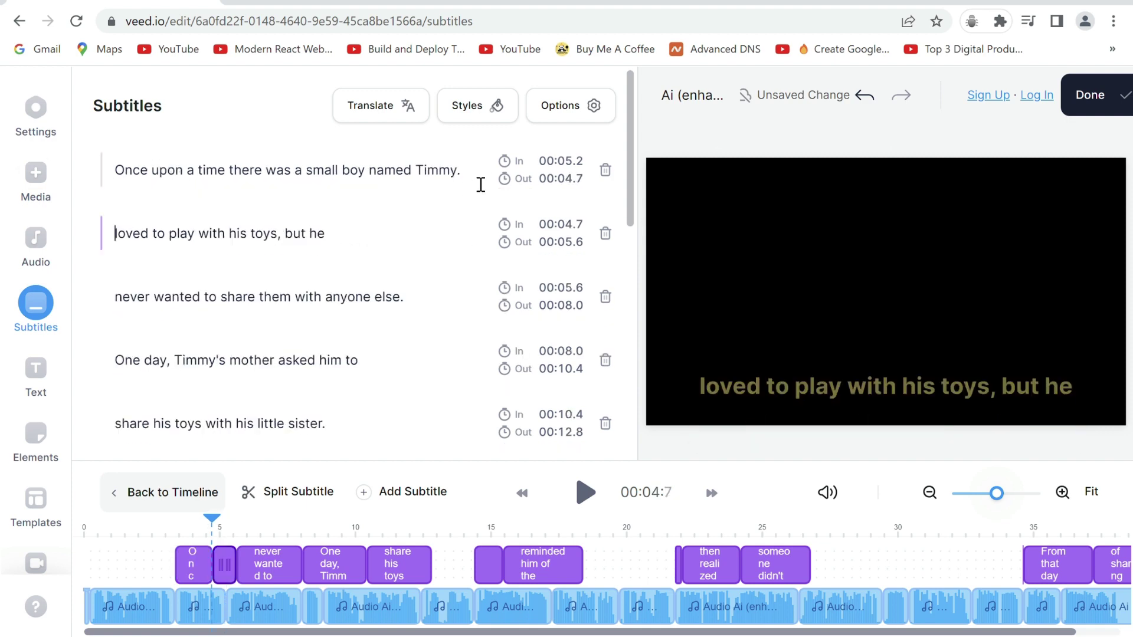
pyautogui.write('Timmy')
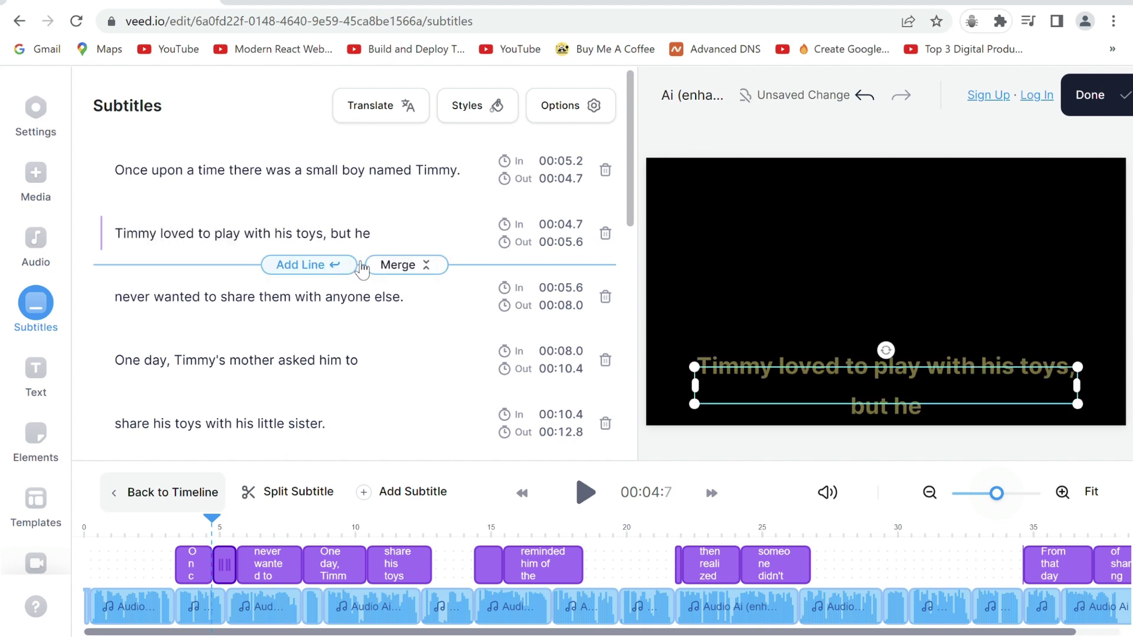
# - Move the first subtitle to 0:00, preview it, and end it at about 3.2 seconds
pyautogui.click(181, 567)
pyautogui.moveTo(202, 570)
pyautogui.mouseDown()
pyautogui.moveTo(114, 569)
pyautogui.moveTo(181, 579)
pyautogui.mouseUp()
pyautogui.moveTo(112, 522); pyautogui.dragTo(59, 526)
pyautogui.press('space')
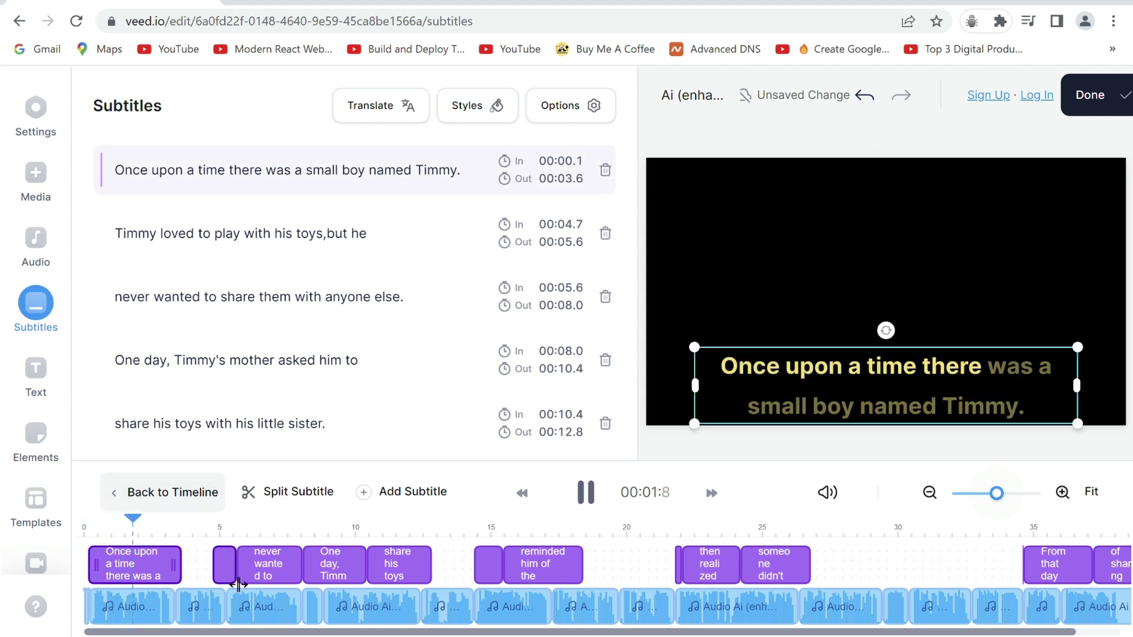
pyautogui.press('space')
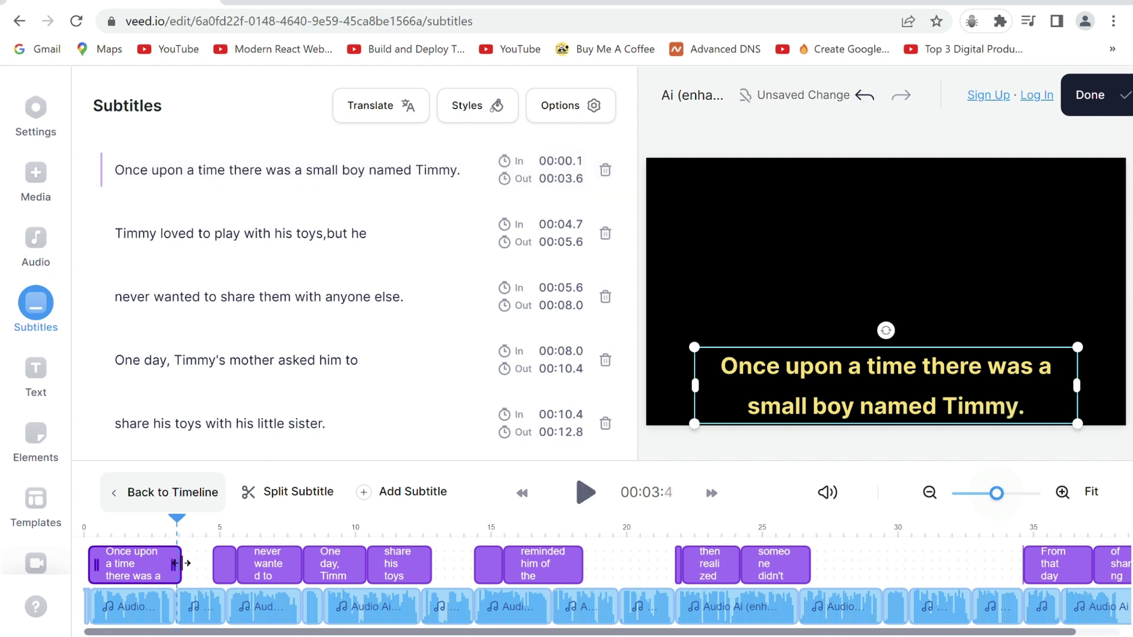
pyautogui.moveTo(172, 564); pyautogui.dragTo(164, 567)
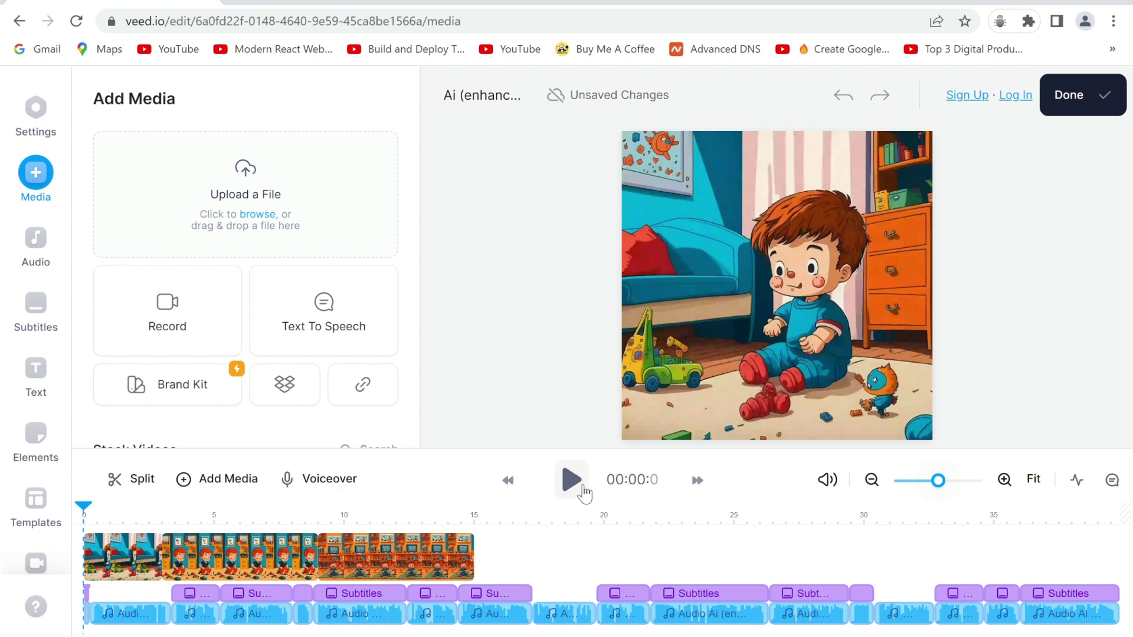
# - Preview the story with its subtitles, jump to about 0:20, and open project settings
pyautogui.click(576, 485)
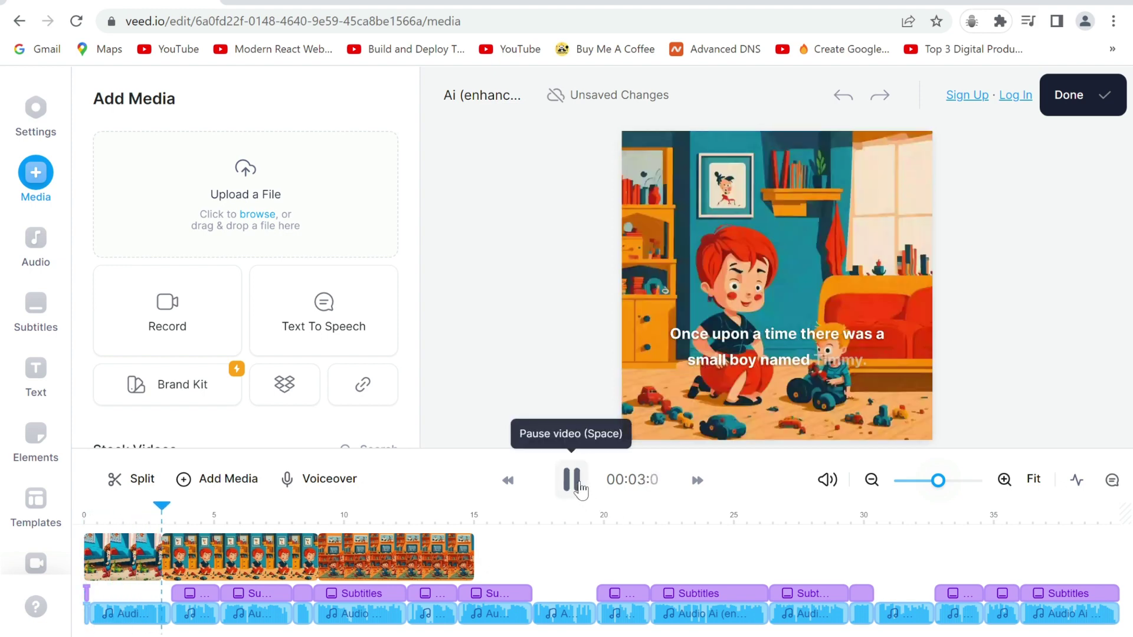
pyautogui.click(575, 485)
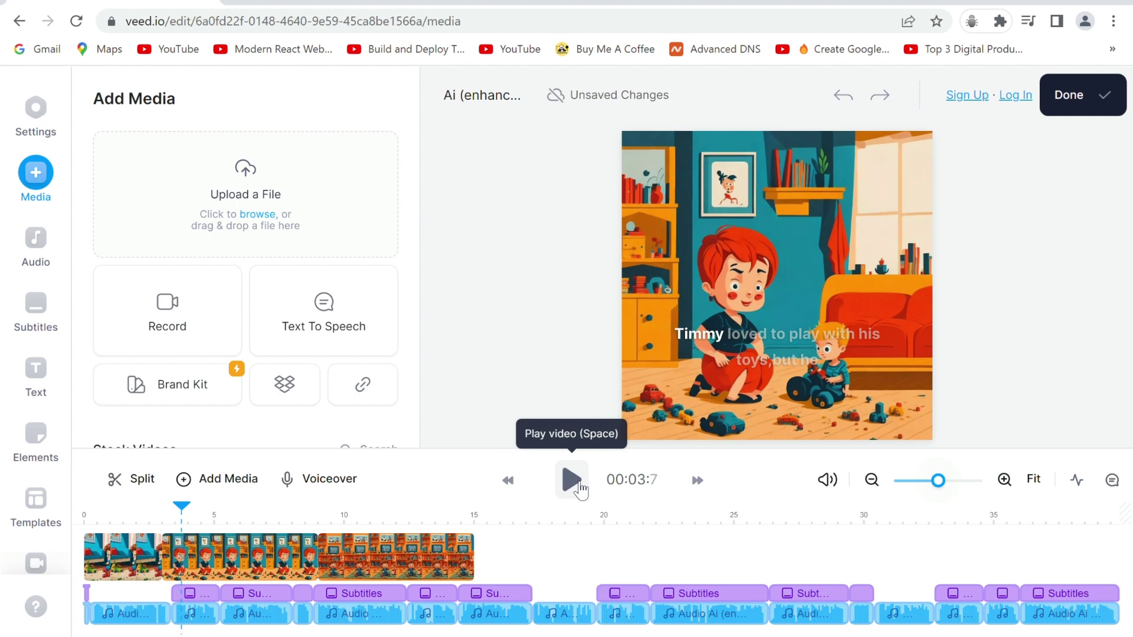
pyautogui.click(597, 523)
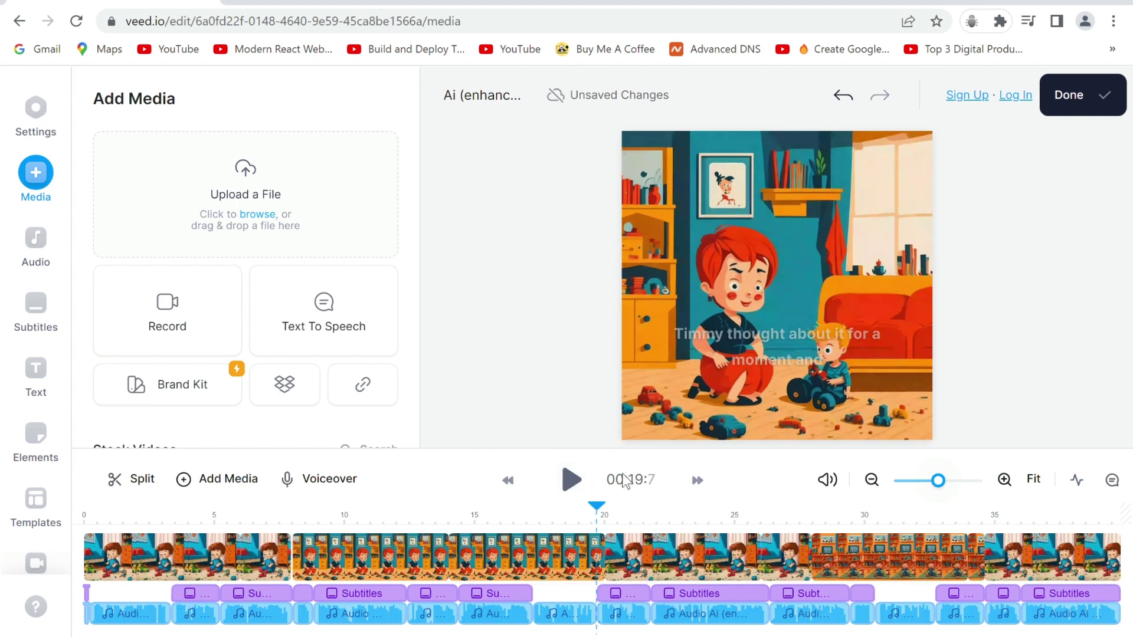
pyautogui.press('Escape')
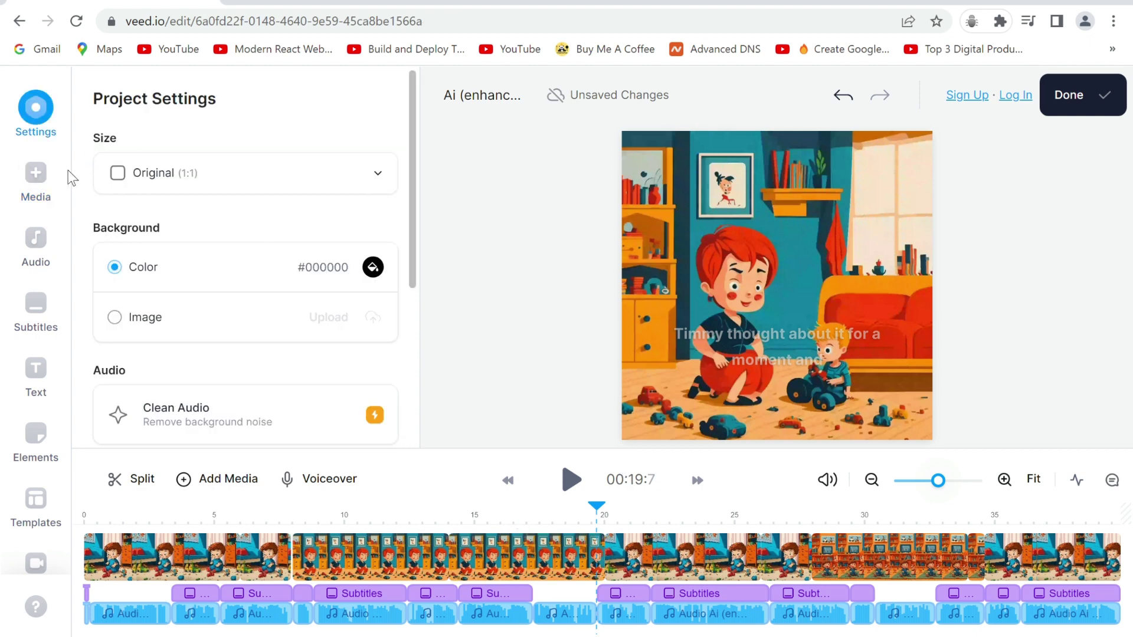
# - Set the canvas size to YouTube (16:9) and undo an accidental clip move
pyautogui.click(162, 177)
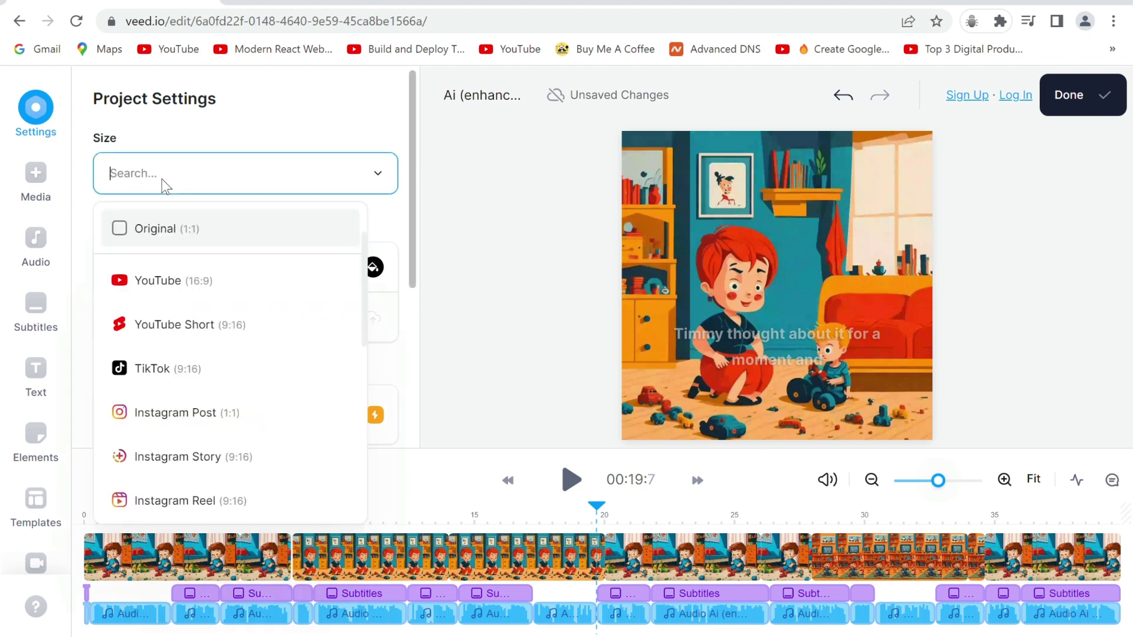
pyautogui.click(172, 283)
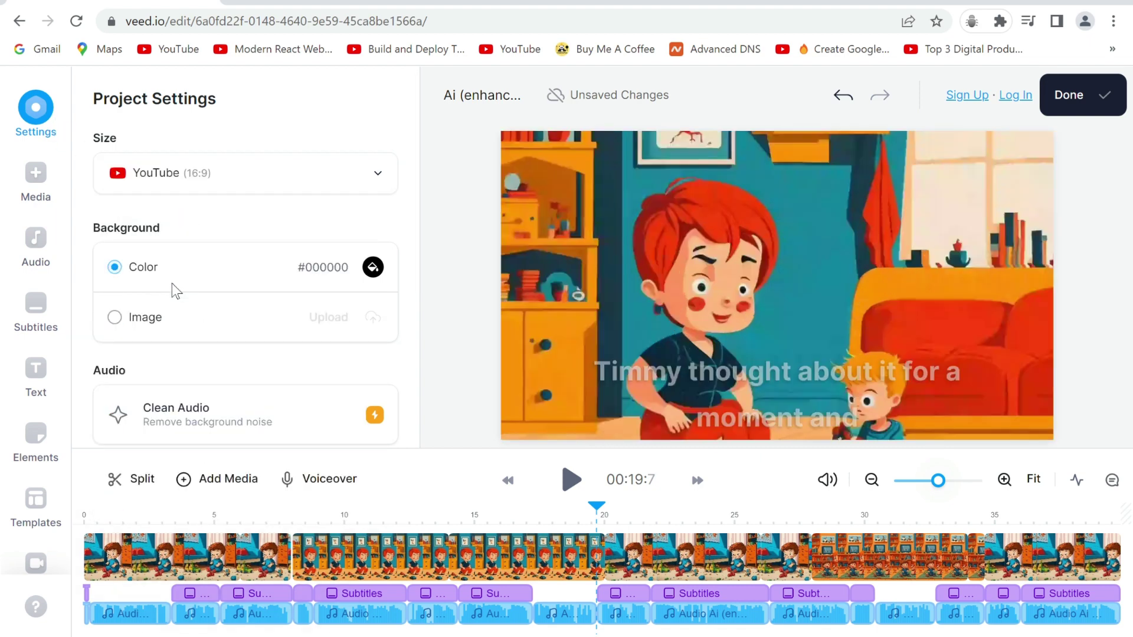
pyautogui.click(528, 329)
pyautogui.moveTo(656, 315); pyautogui.dragTo(655, 297)
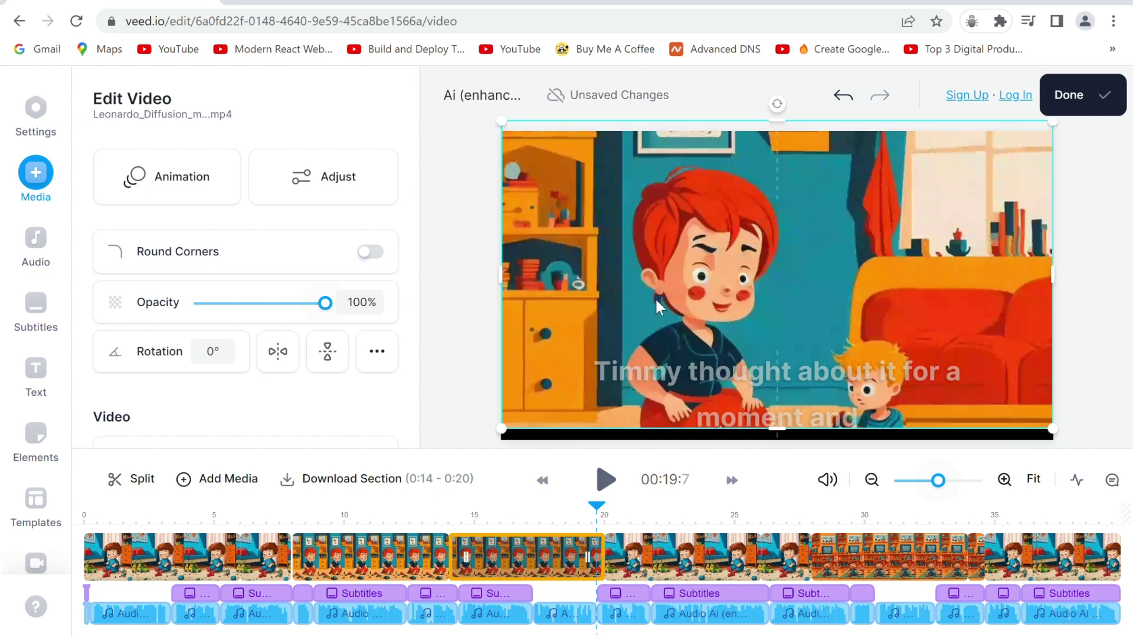
pyautogui.hotkey('ctrl', 'z')
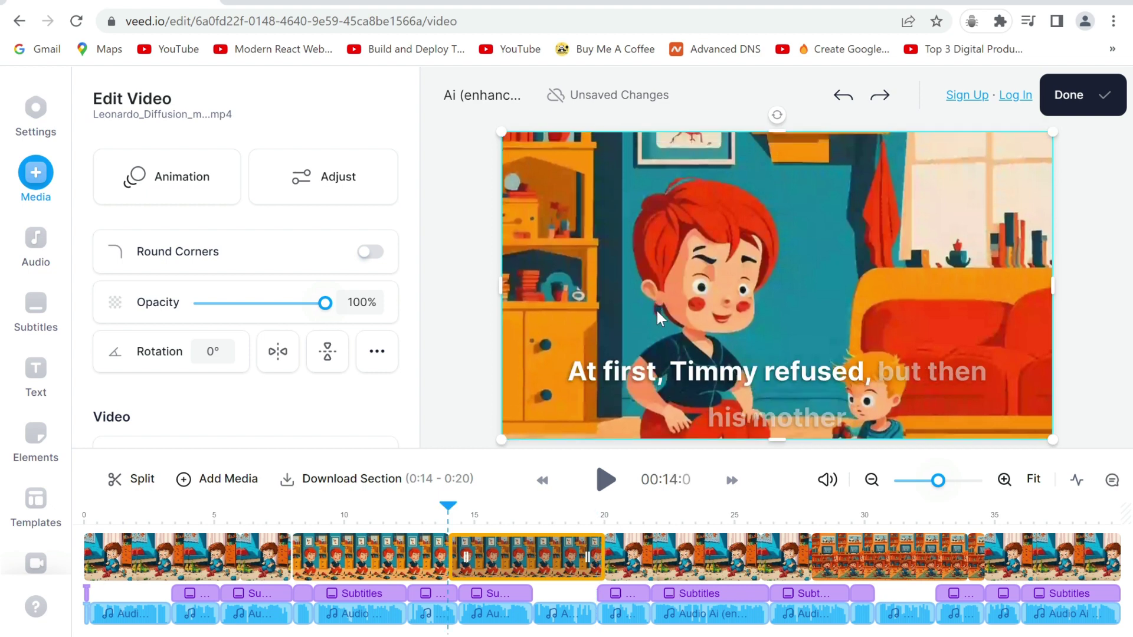
pyautogui.hotkey('ctrl', 'z')
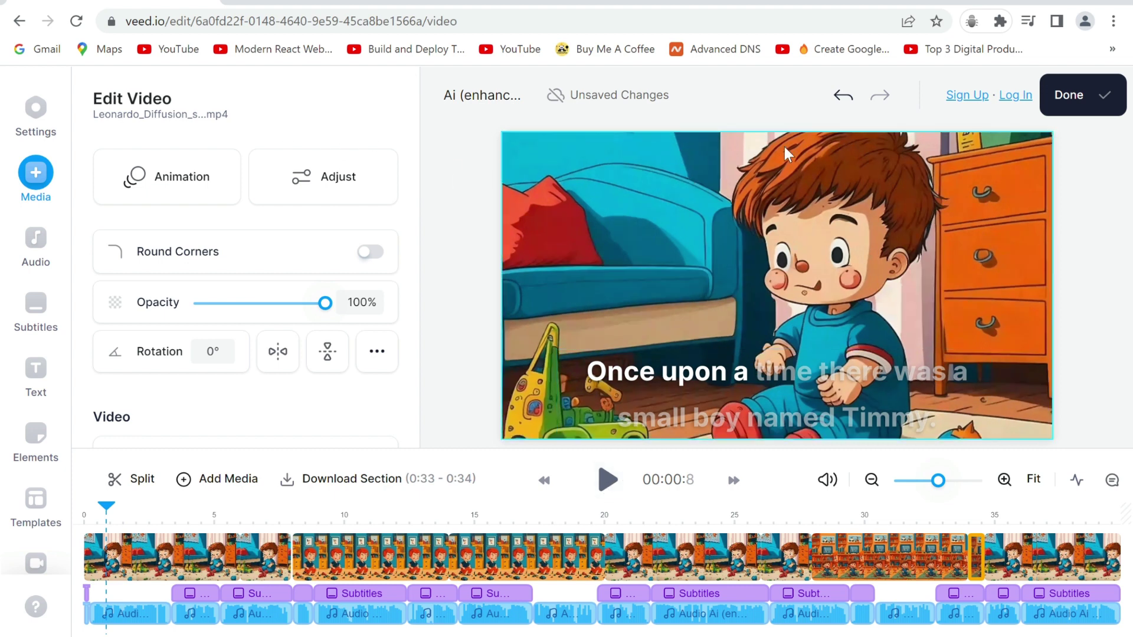
# - Export the 39.8-second Ai (enhanced) story video to the workspace
pyautogui.click(1065, 101)
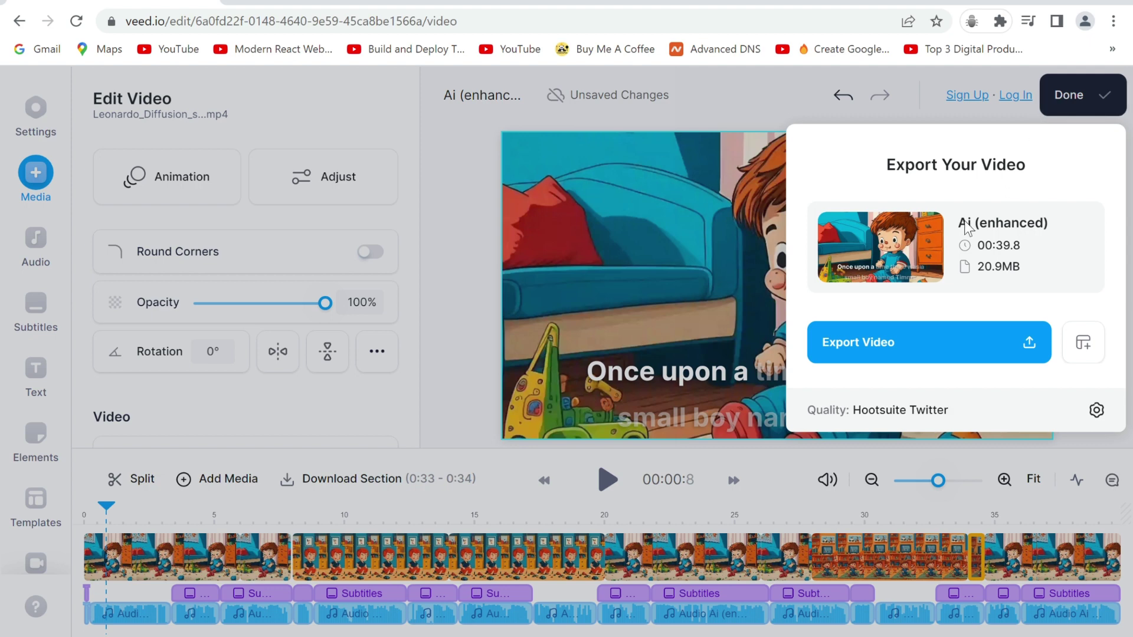
pyautogui.click(1030, 349)
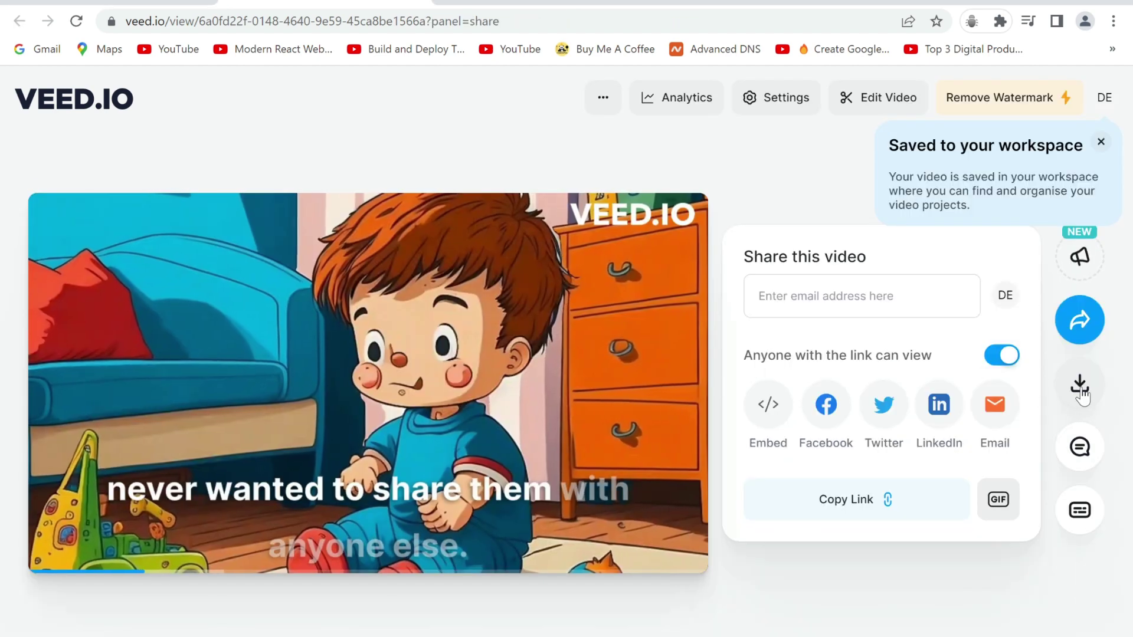
# - Bring up the download formats (MP4, MP3, GIF) for the exported video
pyautogui.click(1080, 389)
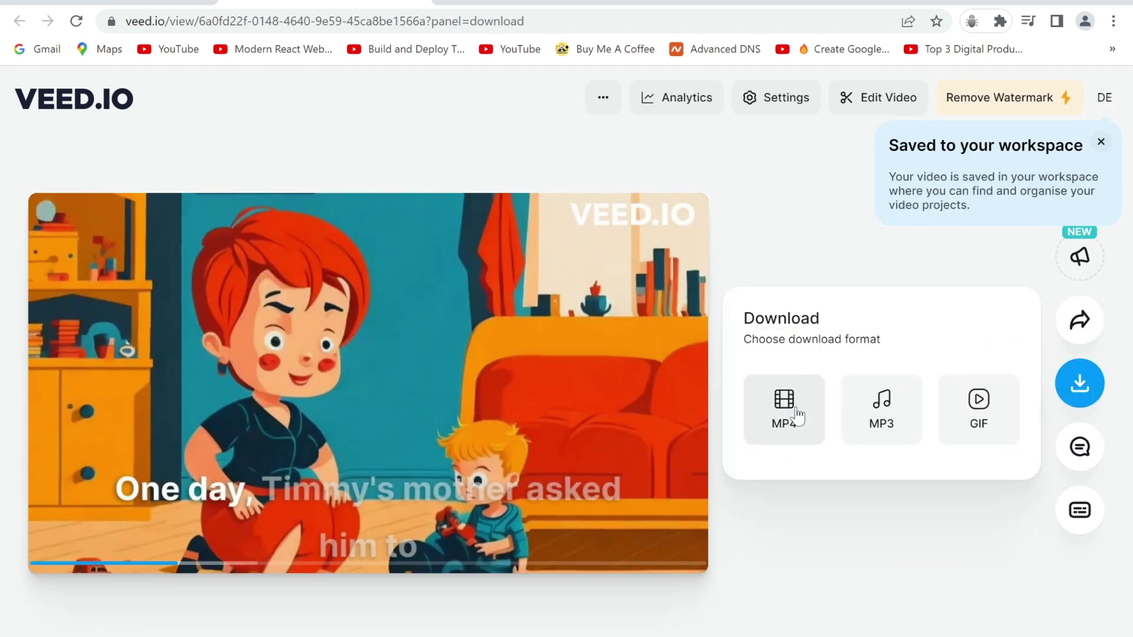